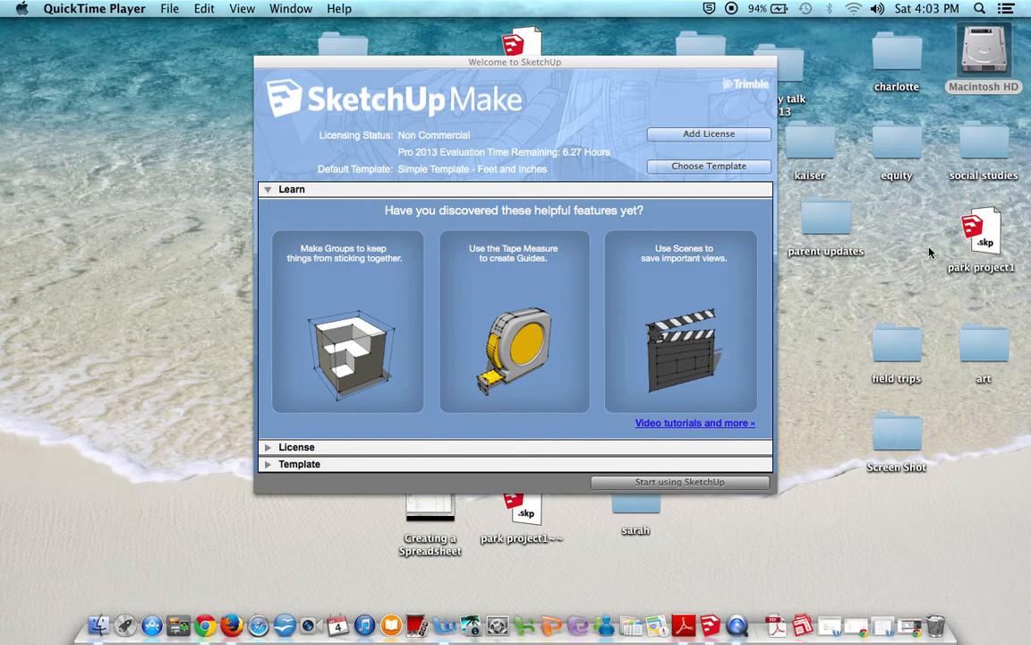
Start a new model using the Simple Template - Feet and Inches
left_click(725, 171)
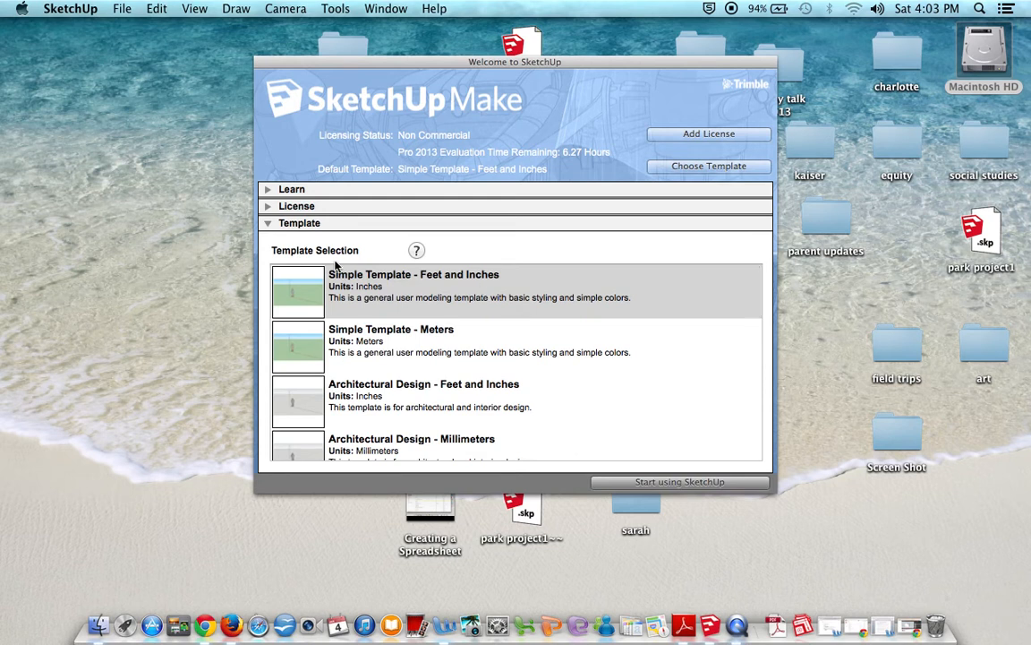
left_click(349, 284)
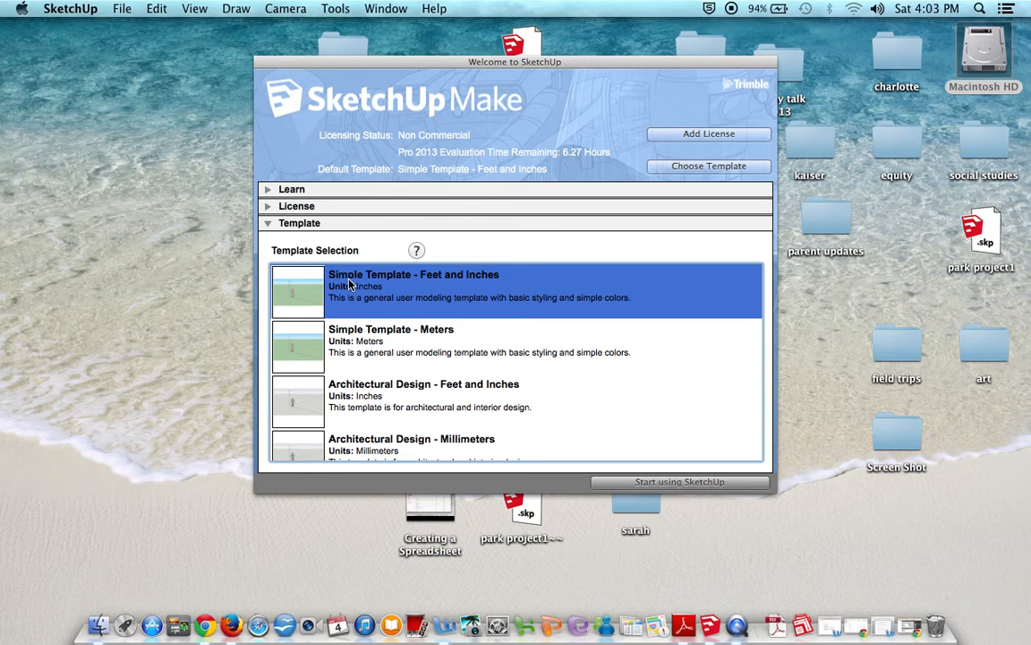
left_click(669, 483)
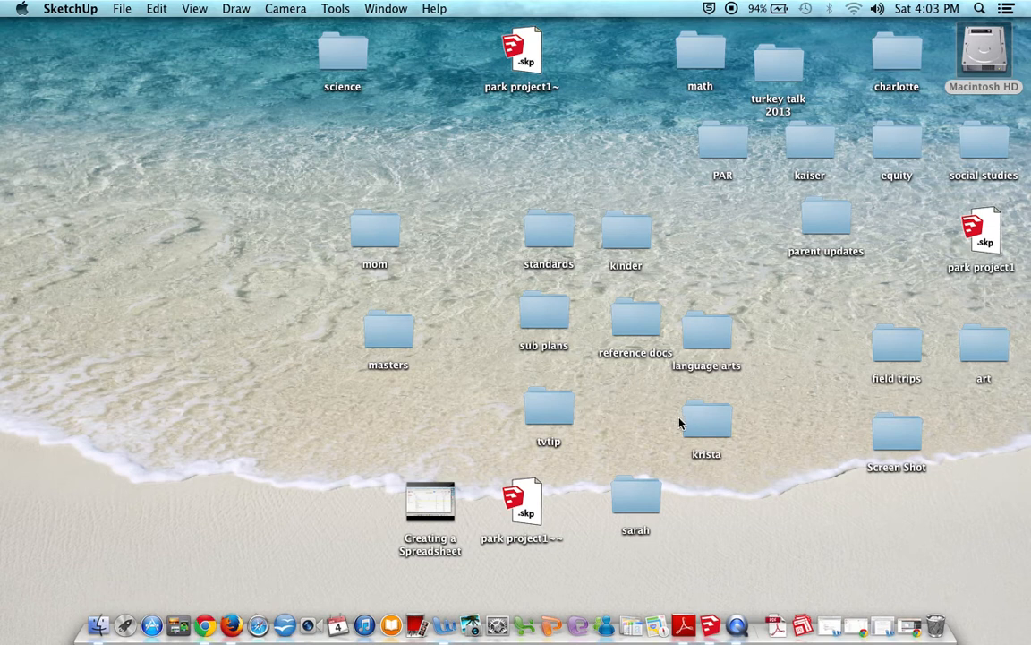
left_click(120, 9)
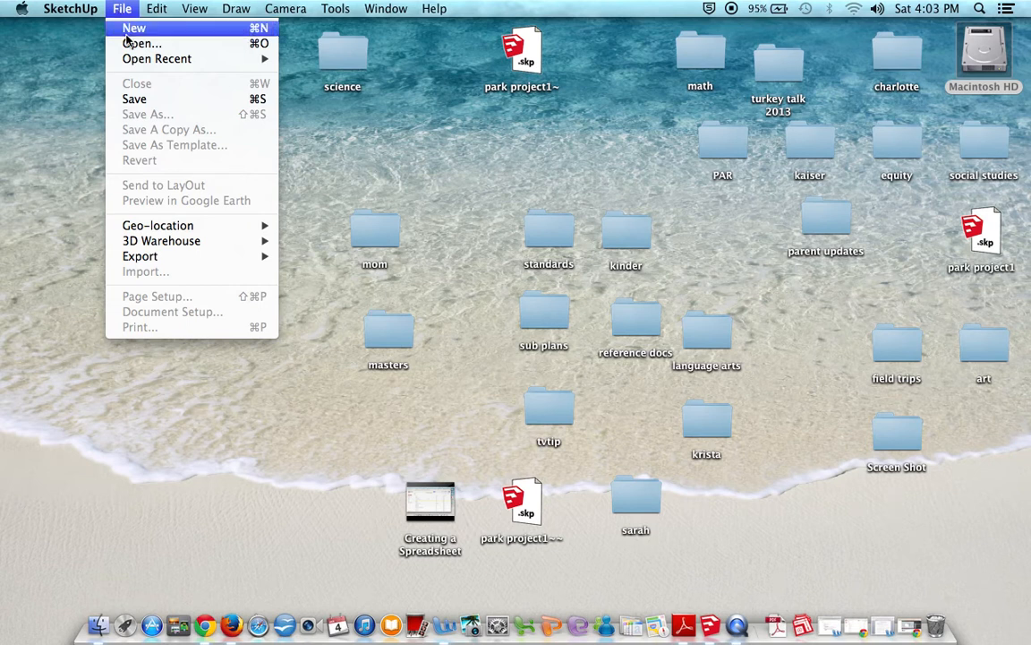
left_click(126, 33)
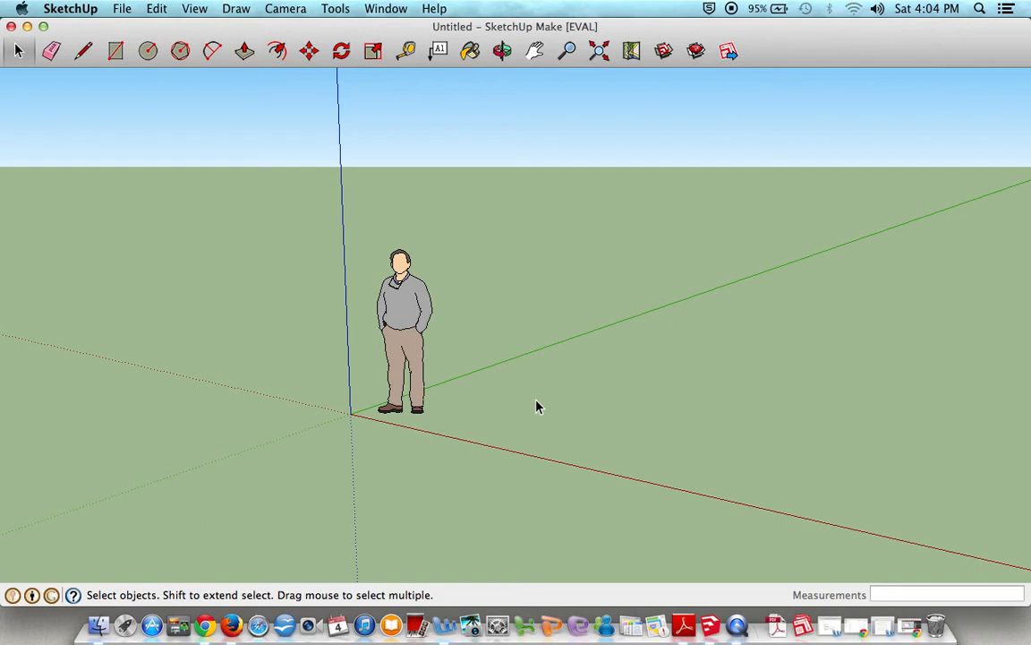
Draw an upright rectangle about 15' 6" by 3' 1" along the negative red axis, behind the origin
left_click(116, 52)
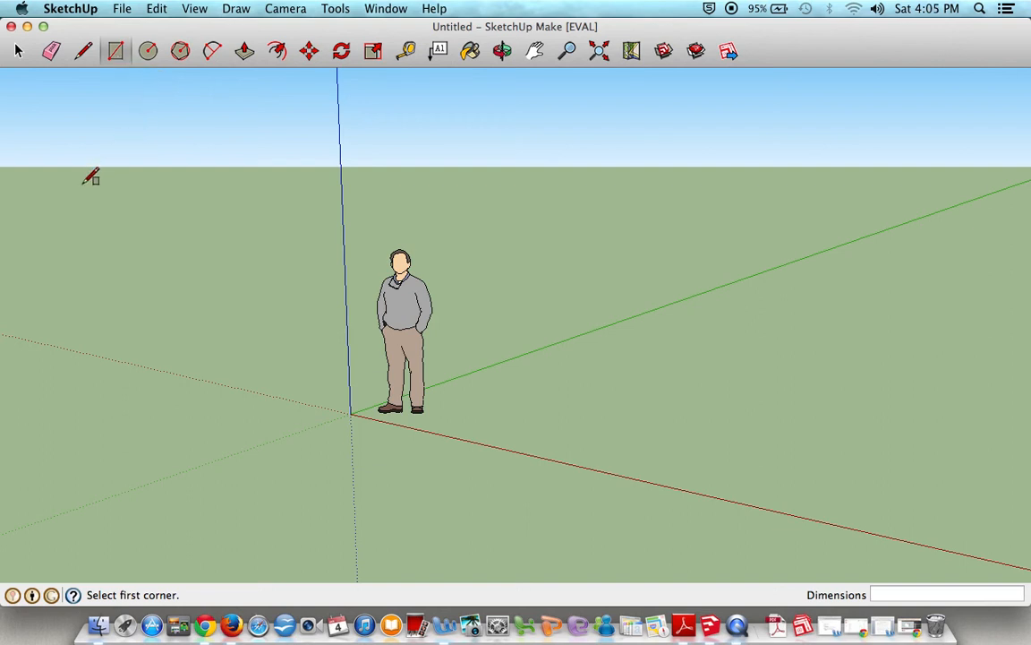
left_click(53, 345)
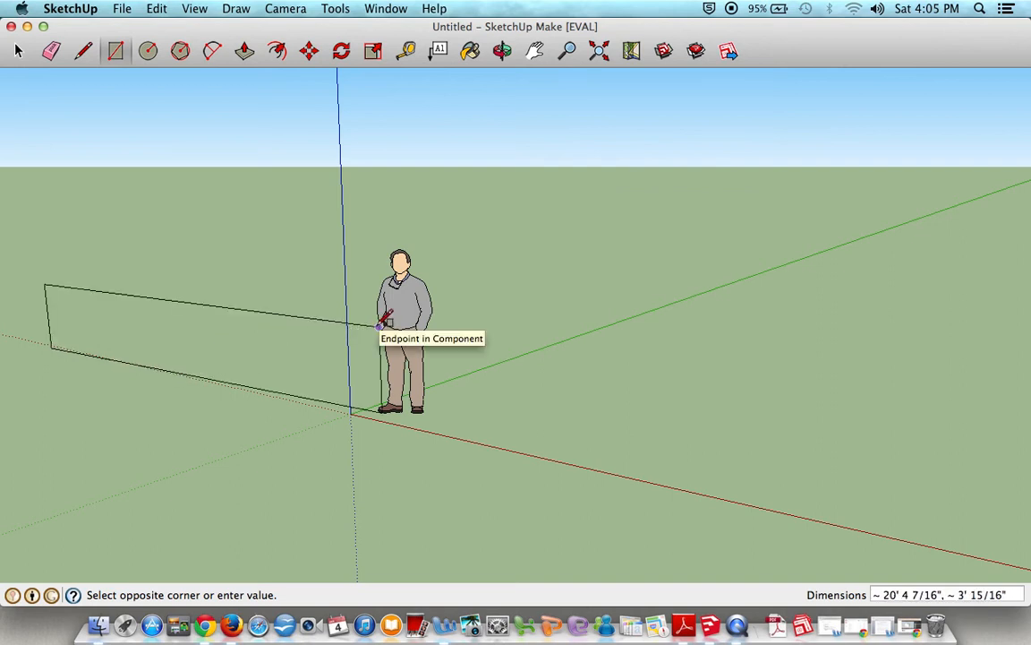
left_click(293, 309)
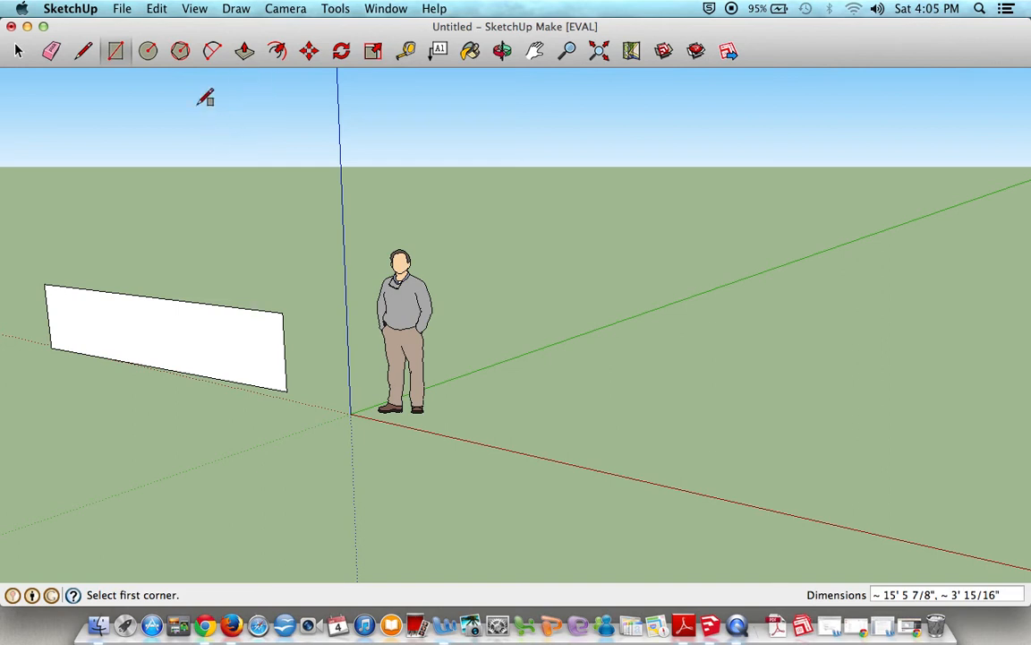
Pull the upright rectangle out about 6' 5" into a box, and raise the box's top face about 3' 1"
left_click(243, 53)
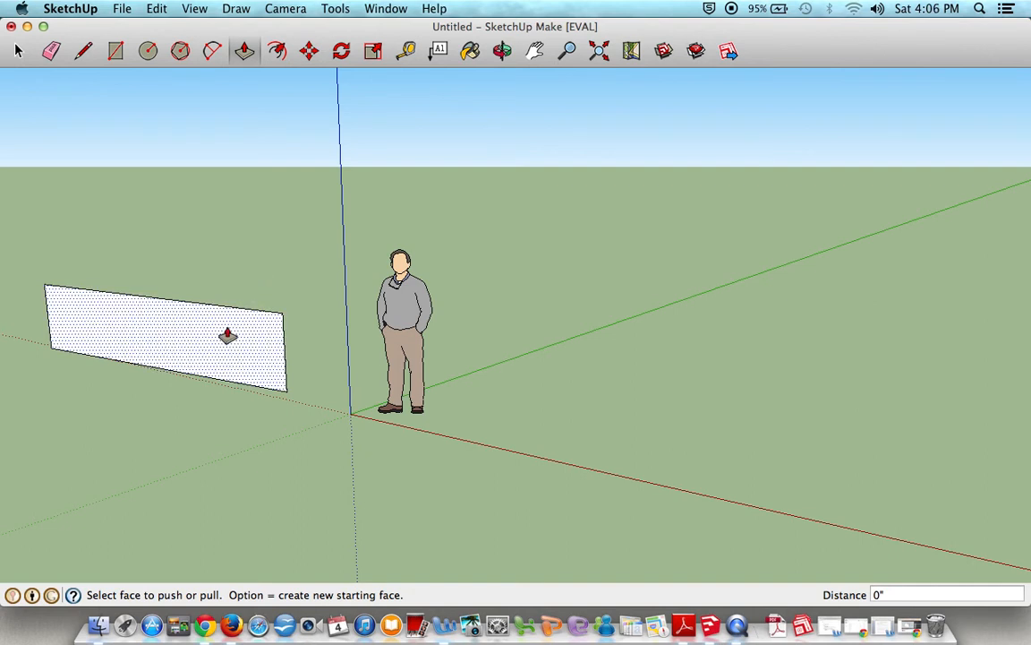
left_click_drag(227, 336, 95, 435)
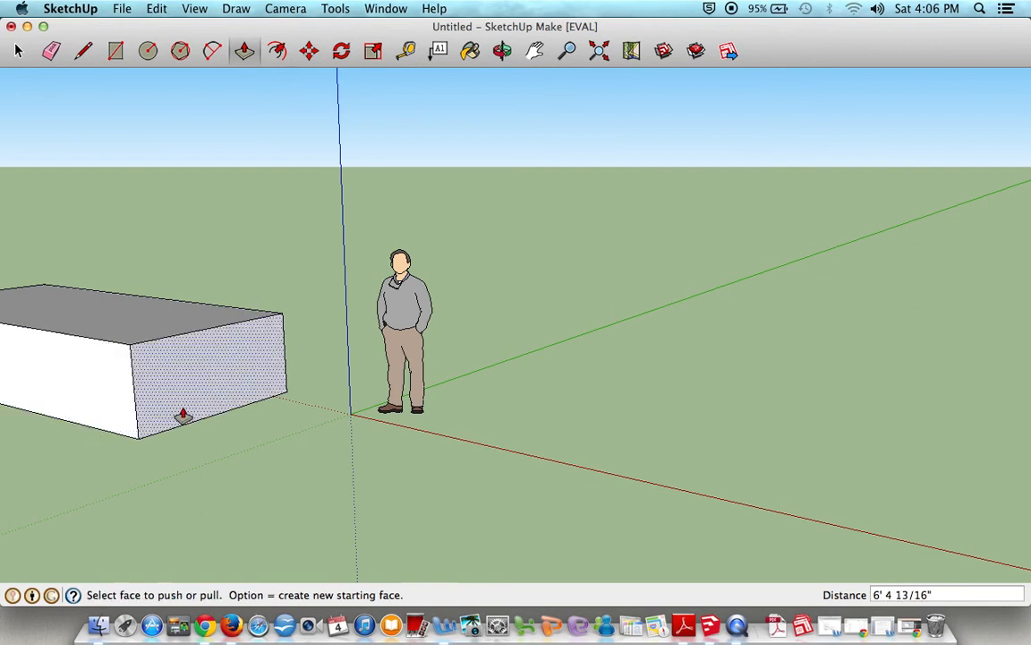
left_click(162, 313)
left_click_drag(158, 283, 160, 236)
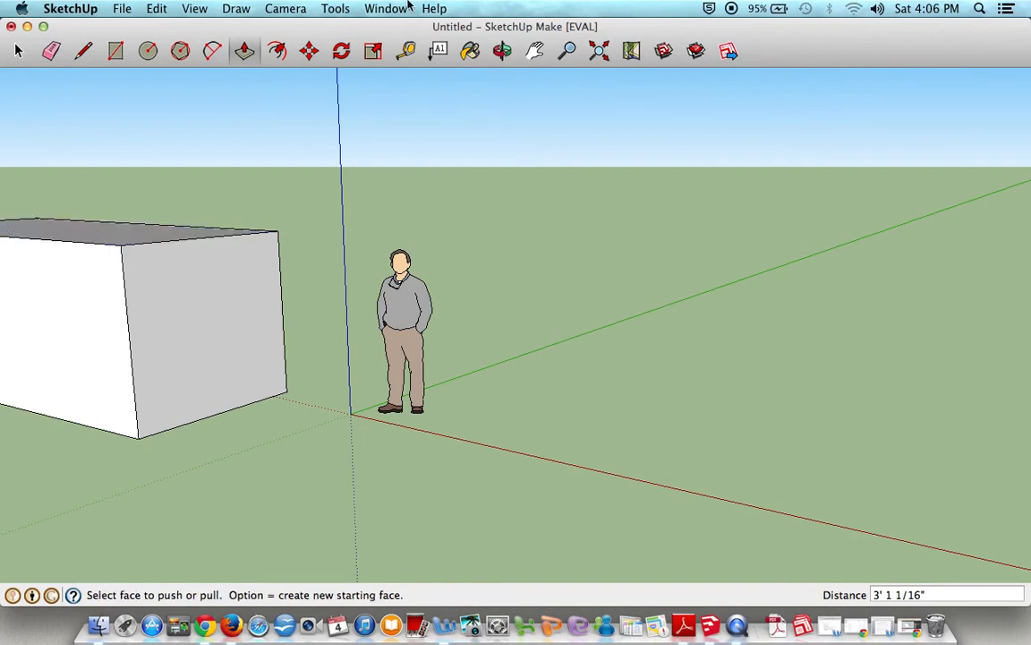
Draw a door about 1' 11" by 5' 4" on the box's end wall nearest the origin and recess it about 4 1/8"
left_click(116, 51)
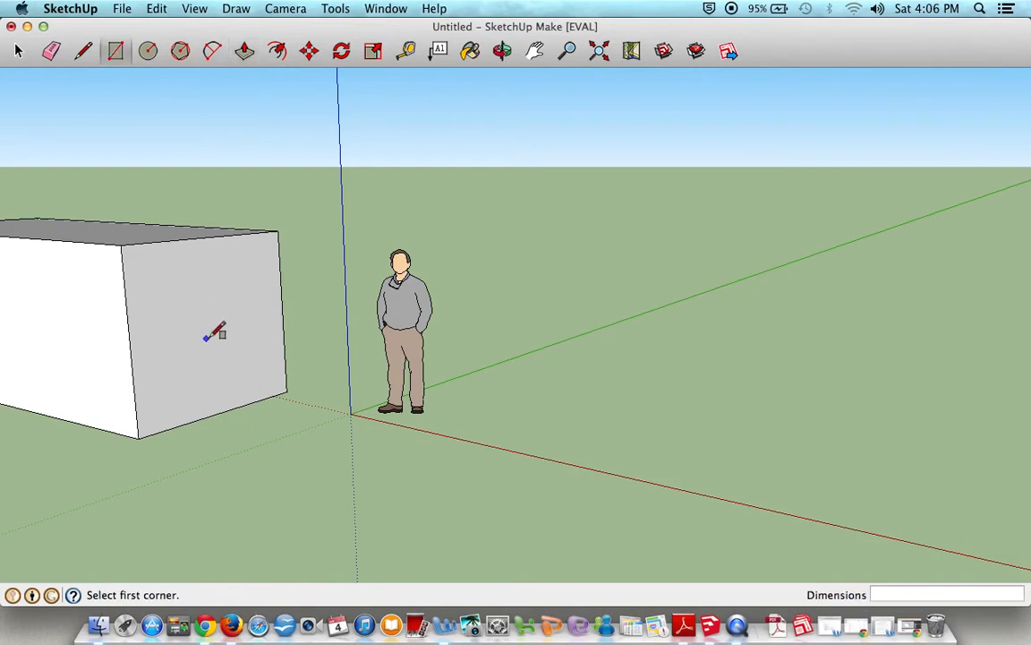
left_click(199, 417)
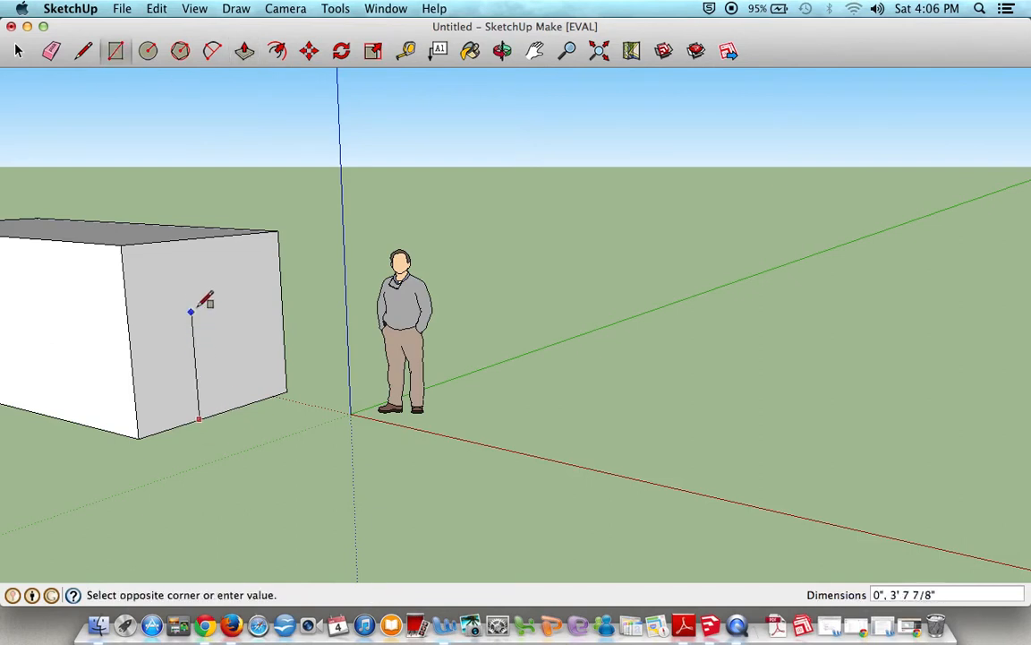
left_click(232, 258)
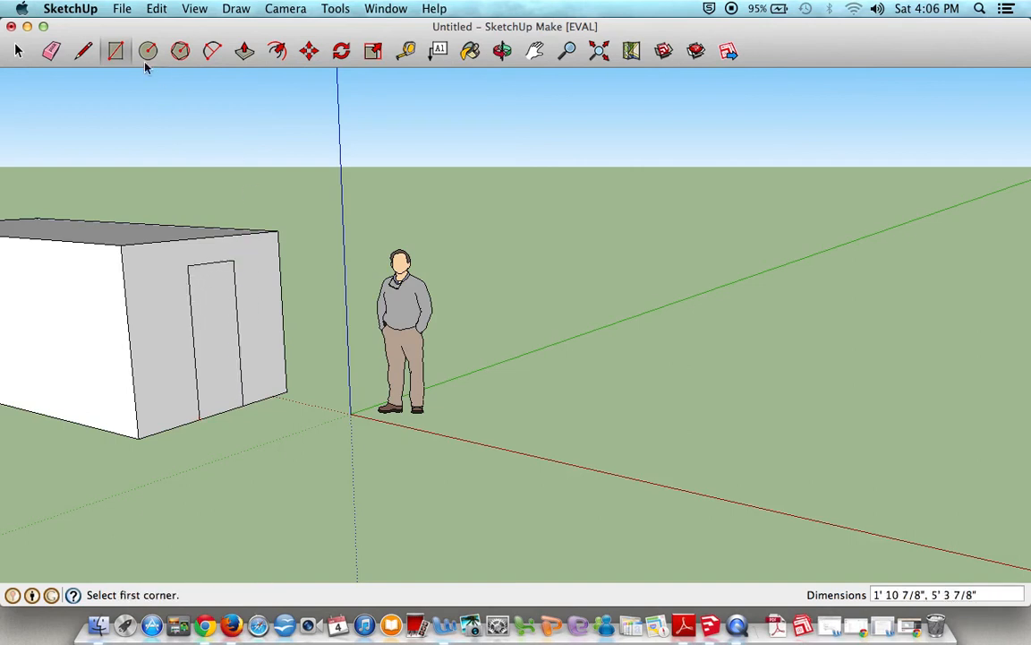
left_click(250, 55)
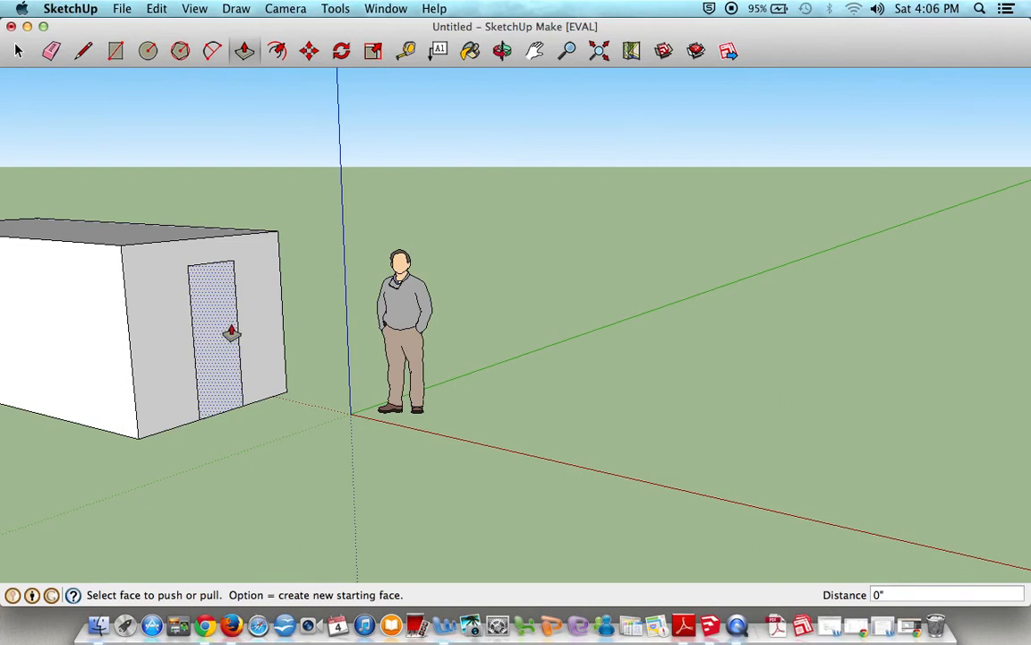
left_click(228, 365)
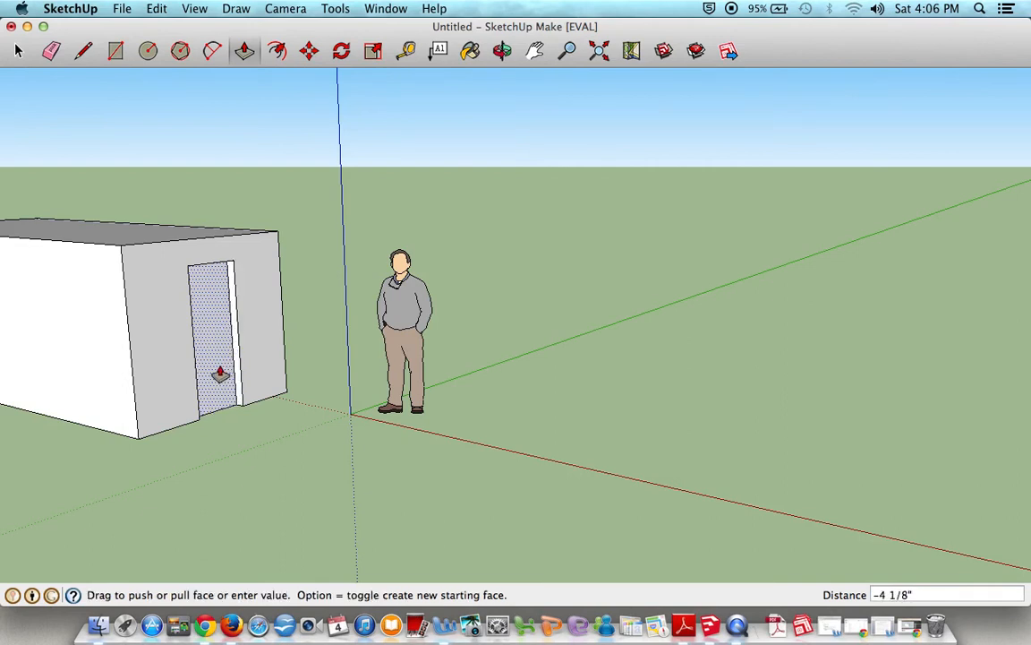
left_click(219, 374)
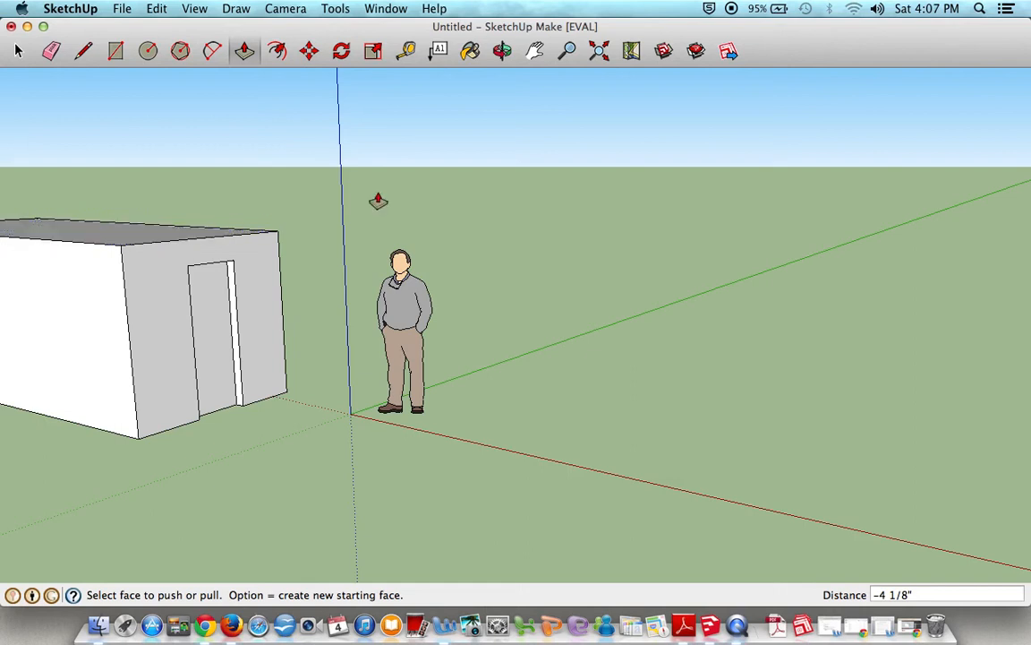
Draw a ridge line about 15' 5" long across the box's top face, joining the midpoints of its two short edges
left_click(502, 52)
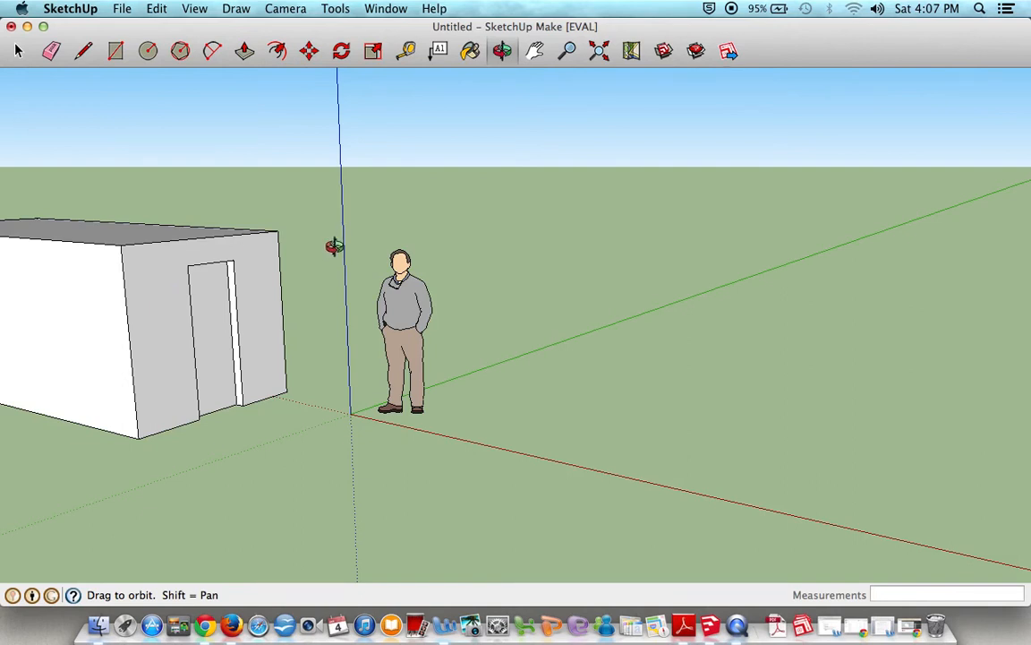
left_click_drag(295, 265, 31, 328)
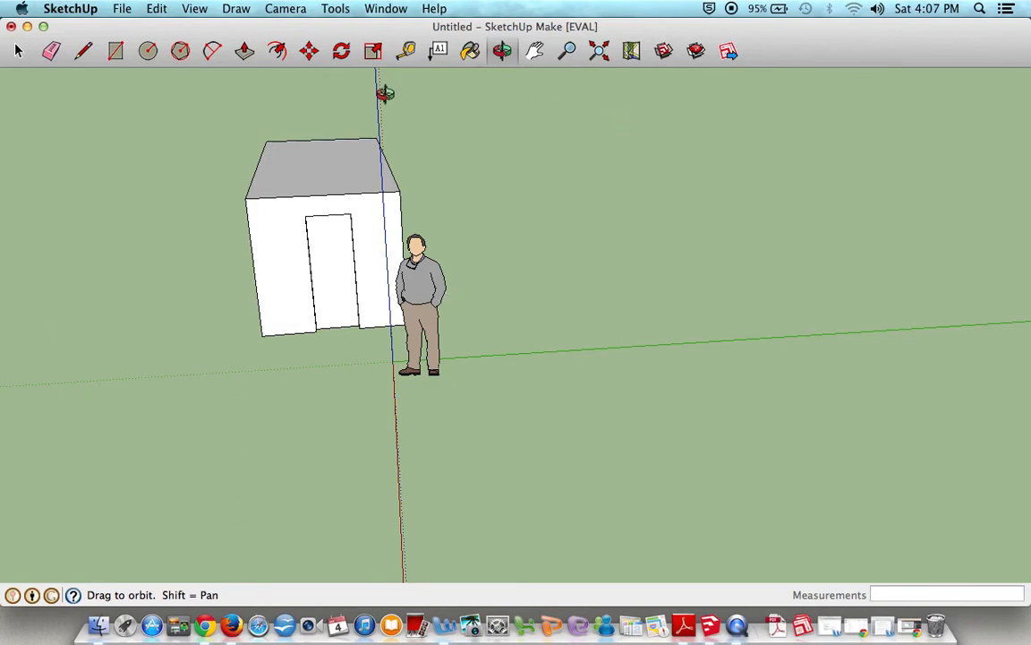
left_click(82, 53)
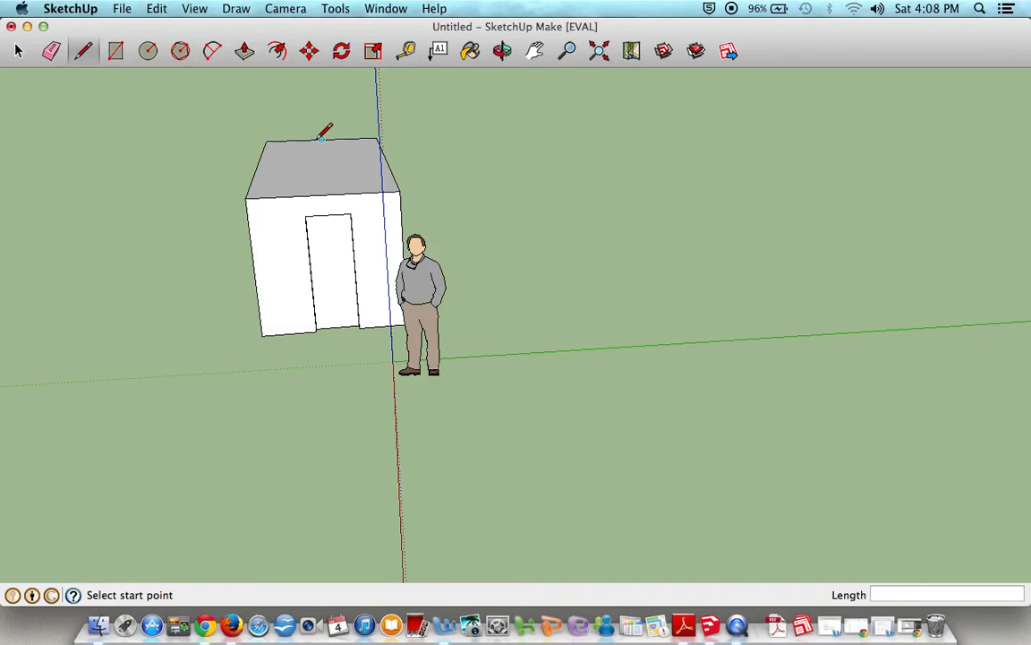
left_click(320, 138)
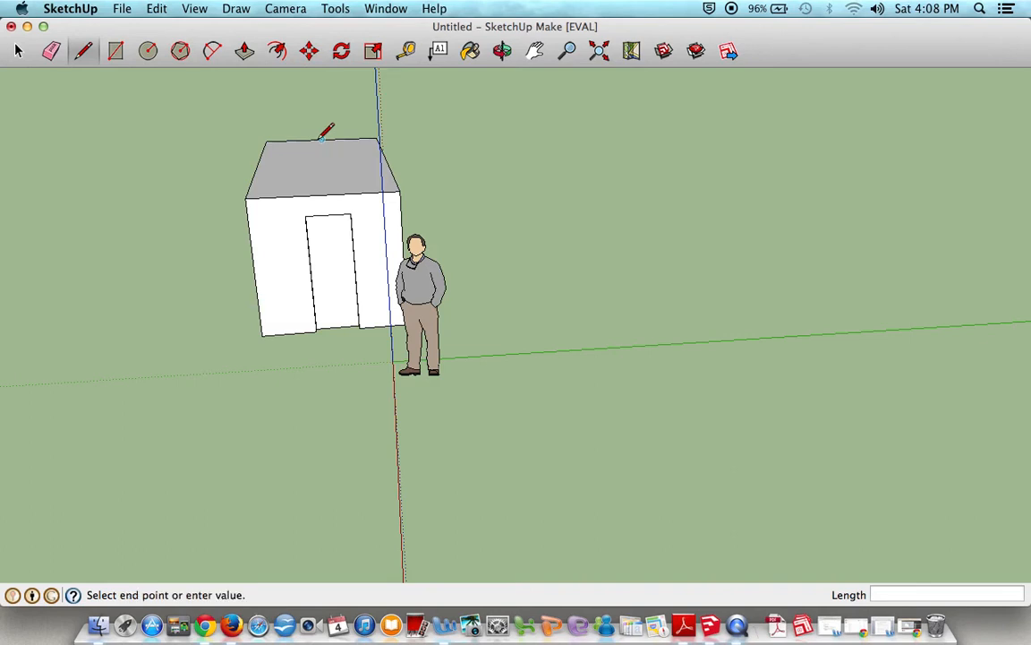
left_click(323, 194)
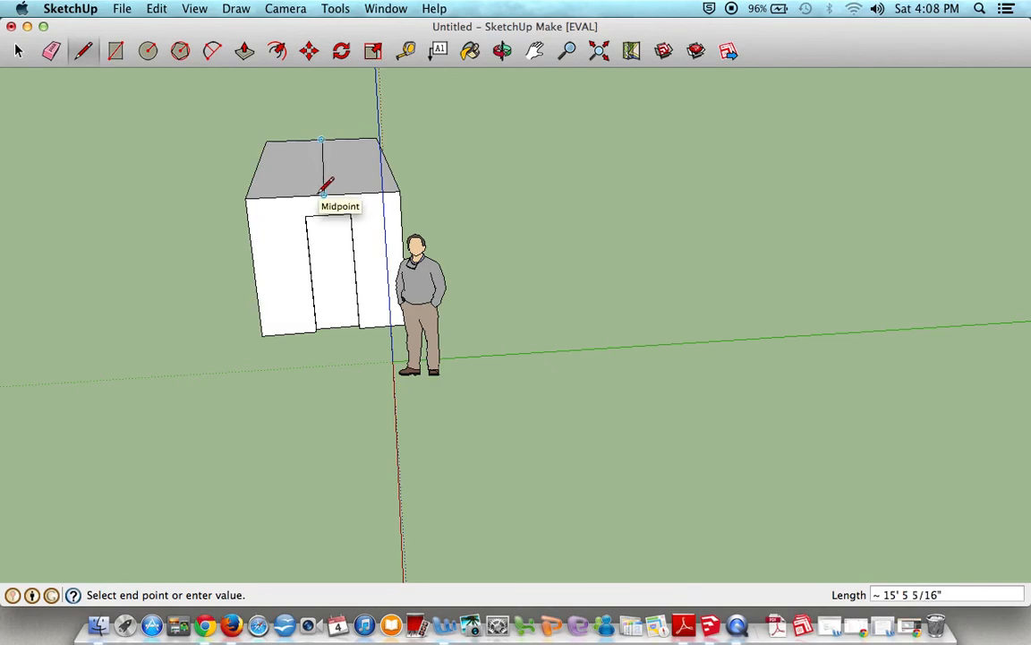
left_click(320, 194)
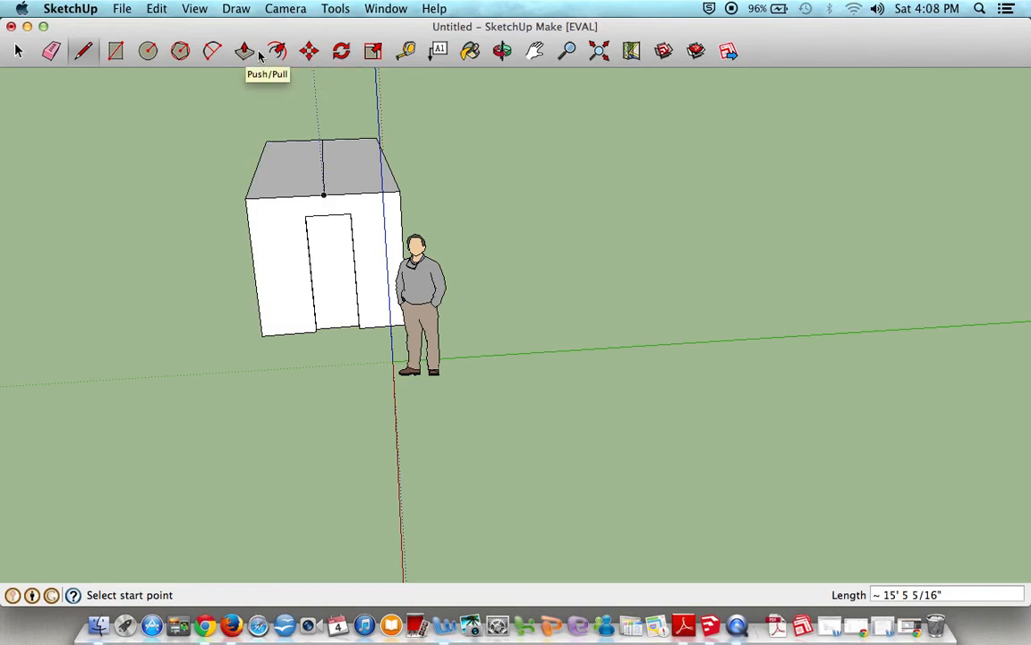
Move the ridge line up along the blue axis about 2' to form a gable roof
left_click(310, 53)
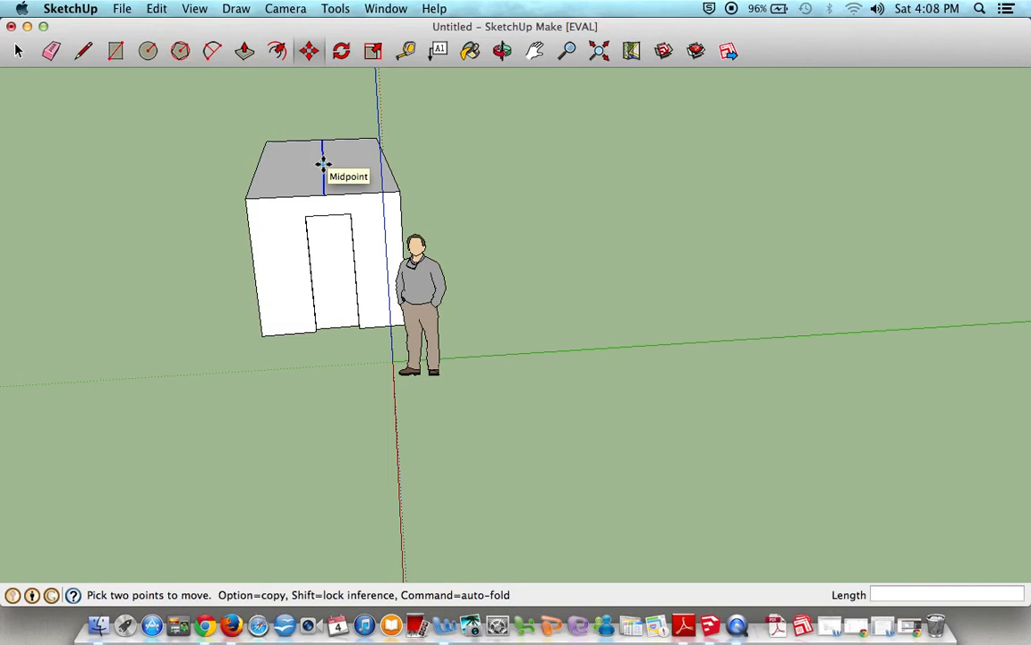
left_click(323, 164)
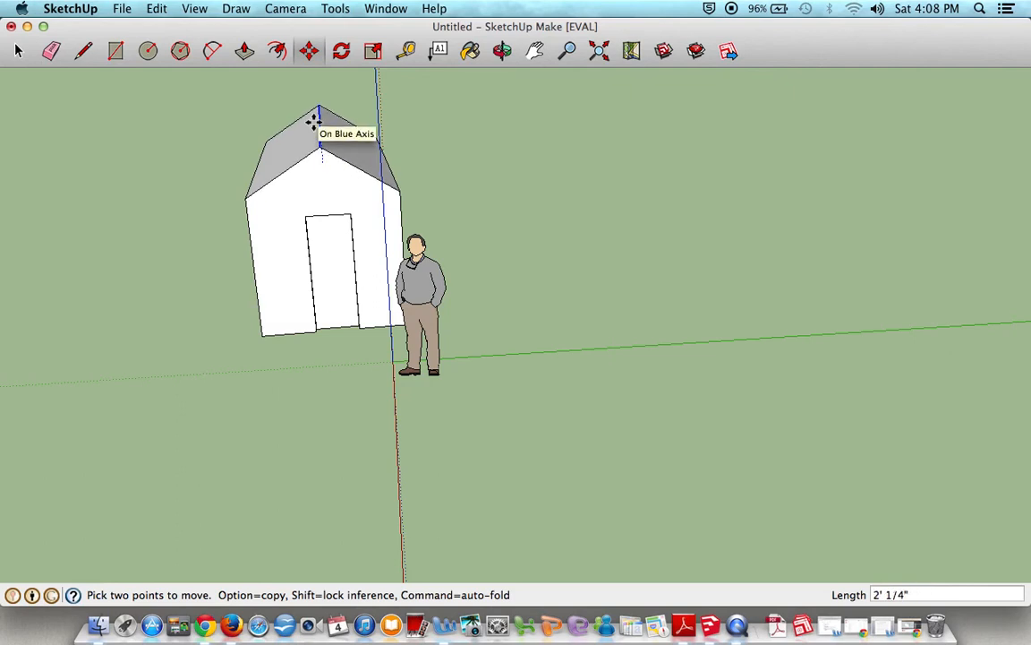
left_click(316, 120)
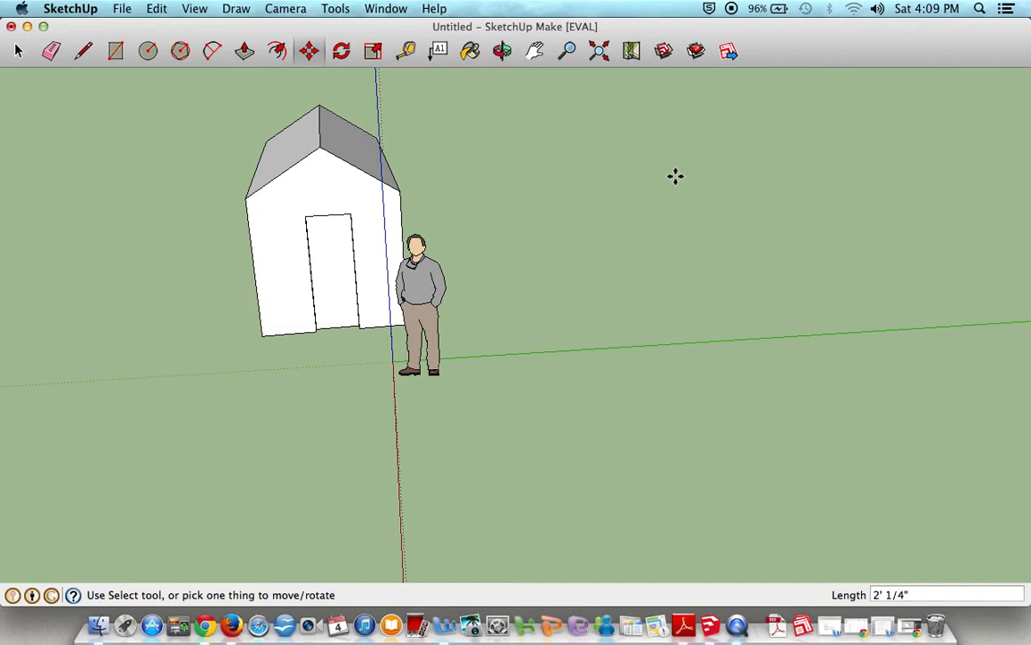
Draw an S-shaped curve of two connected arcs on the ground before the house, the second about 4' 4" long with a 1' 2" bulge
left_click(502, 51)
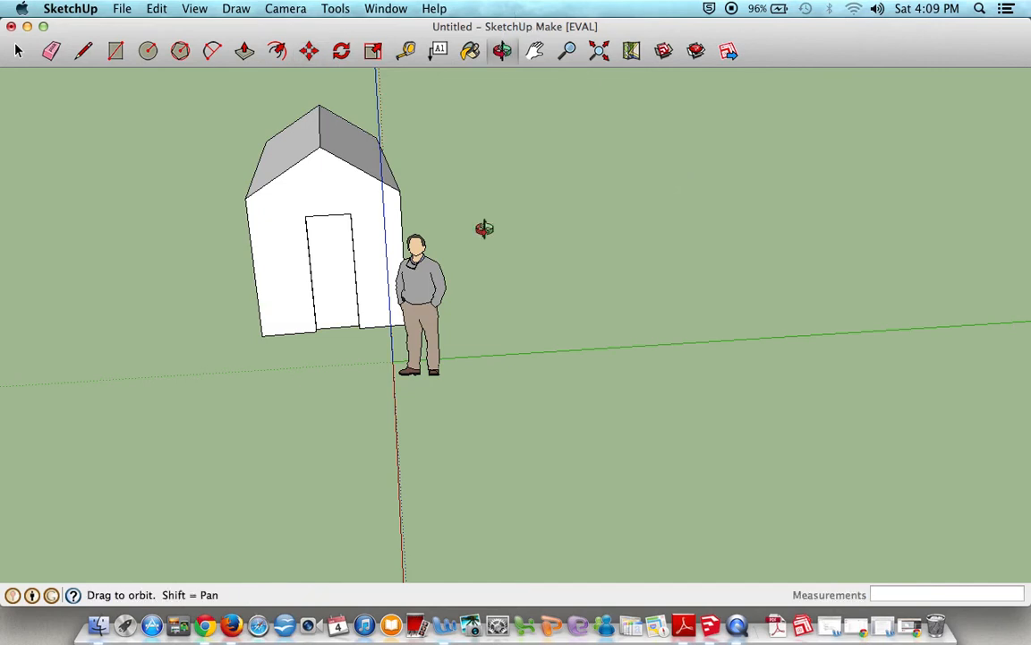
left_click_drag(182, 315, 320, 247)
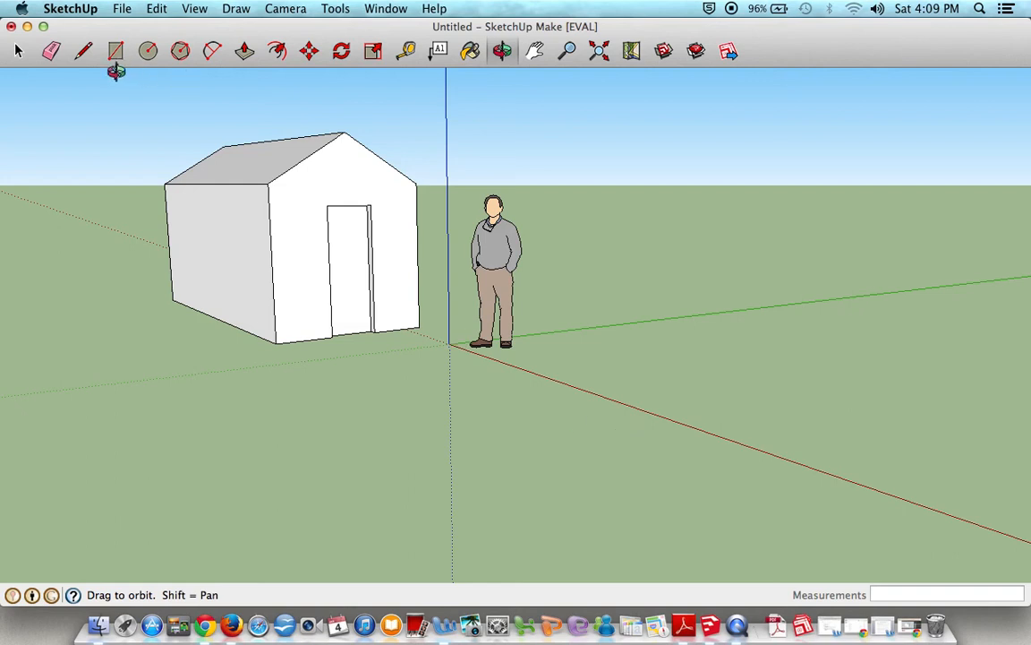
left_click(213, 52)
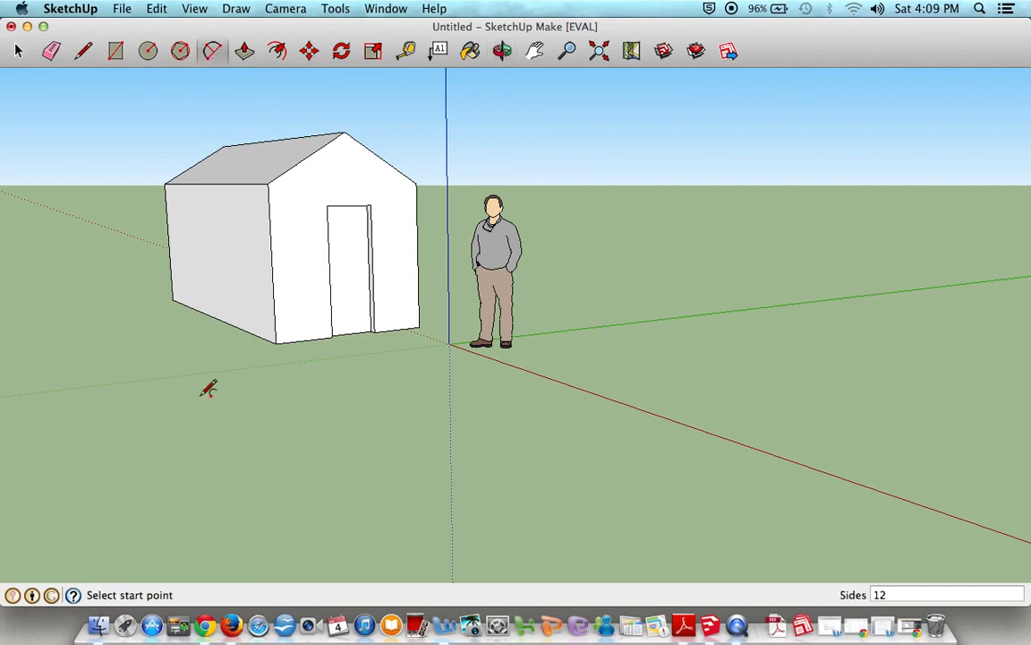
left_click(111, 478)
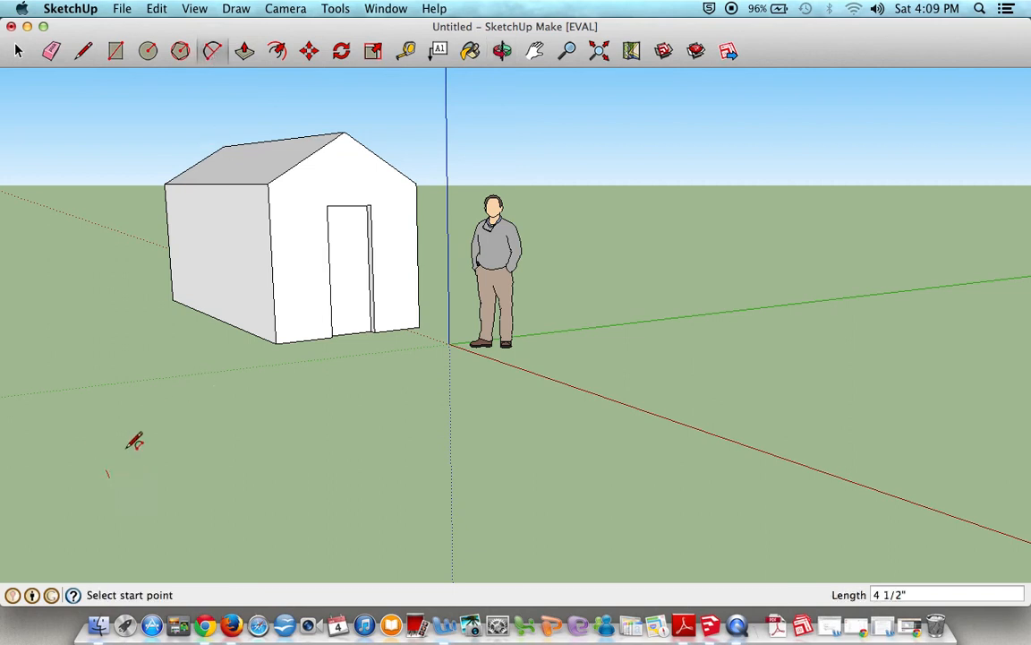
left_click(241, 478)
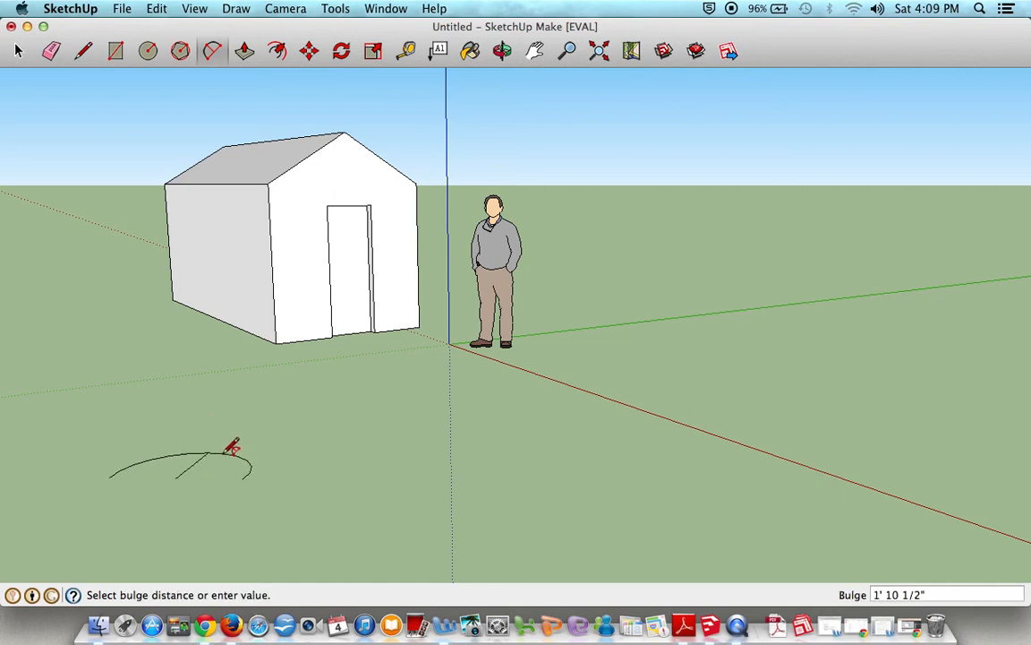
left_click(220, 451)
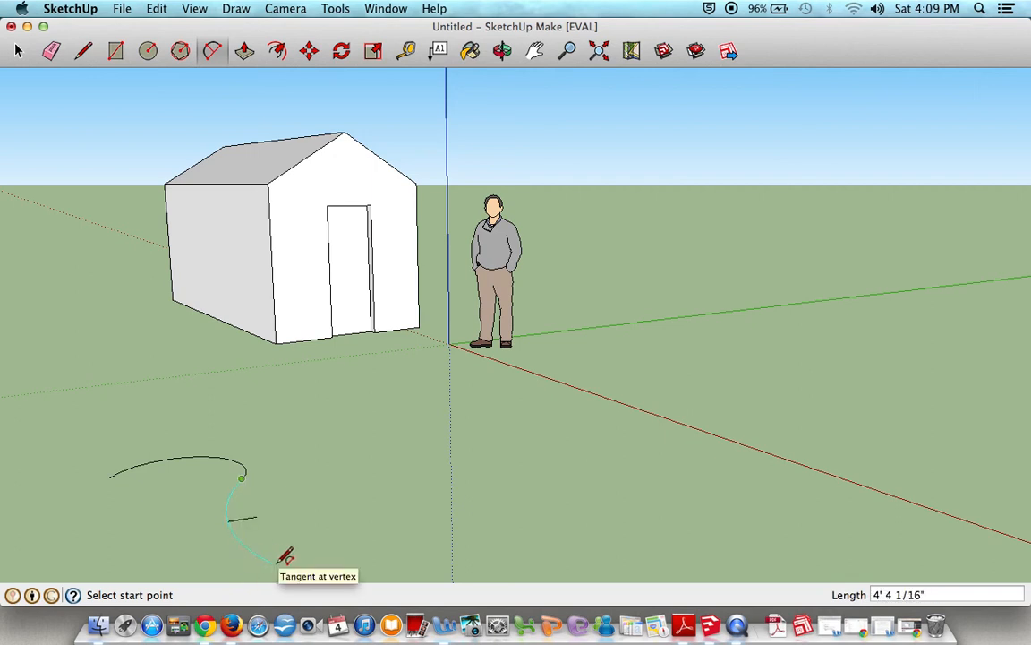
left_click(280, 561)
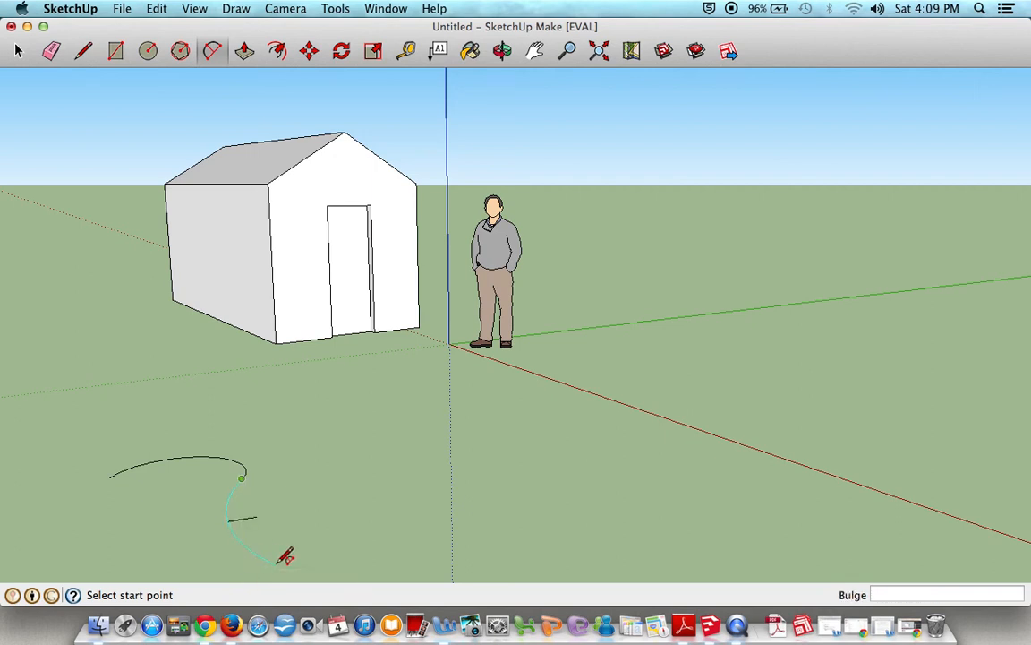
left_click(205, 538)
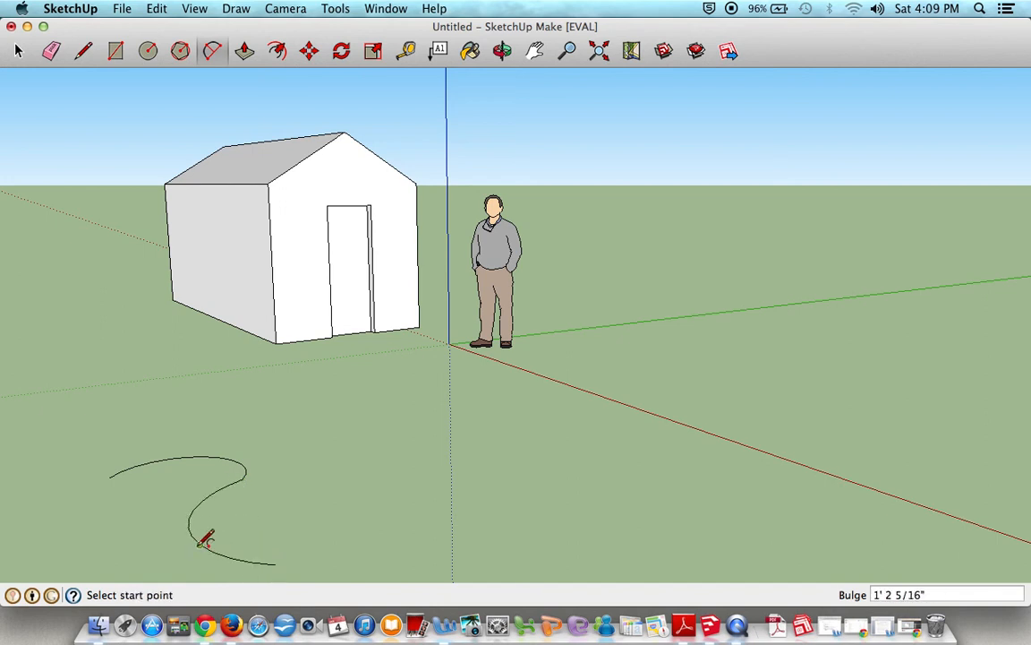
Draw a large arc from the S-curve's free end back toward its start, bulging outward about 3' 7" to form a pond outline
scroll(201, 543, "up", 3)
scroll(201, 544, "down", 3)
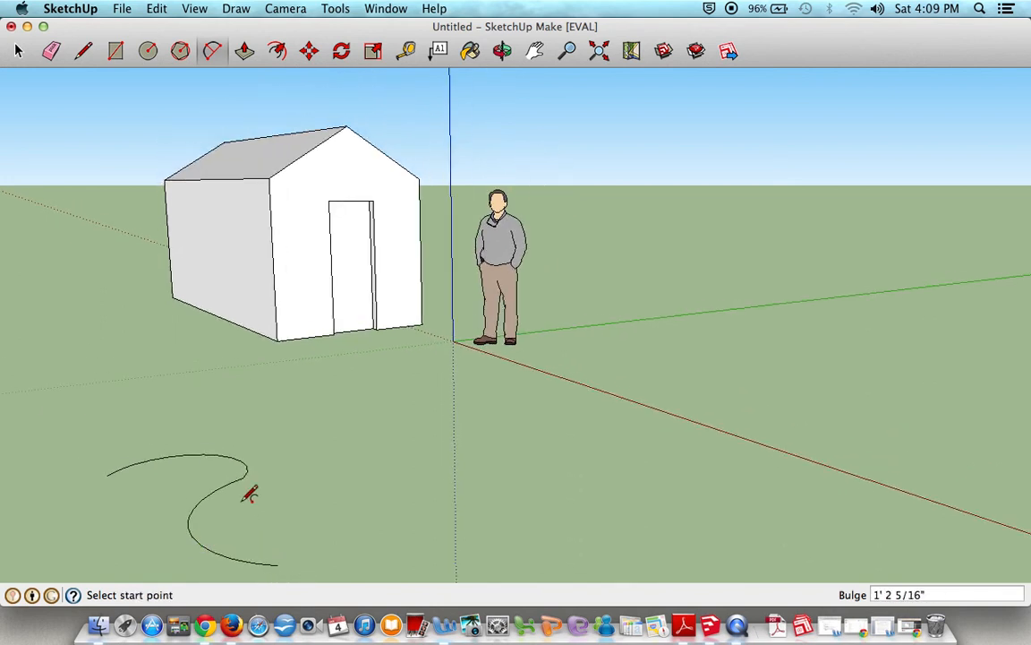
left_click(309, 51)
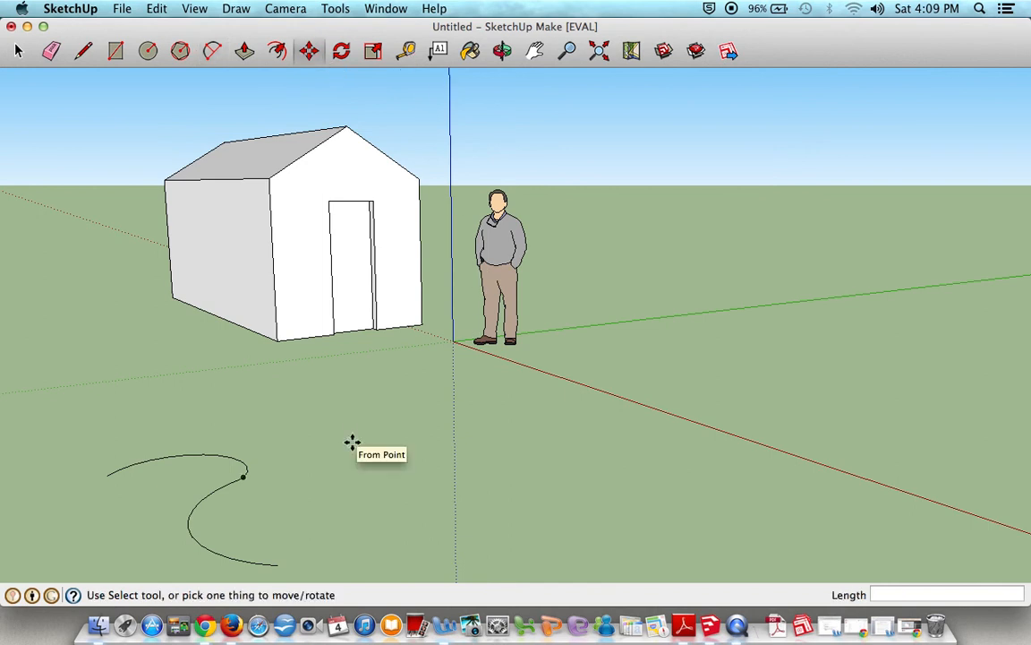
scroll(351, 430, "up", 2)
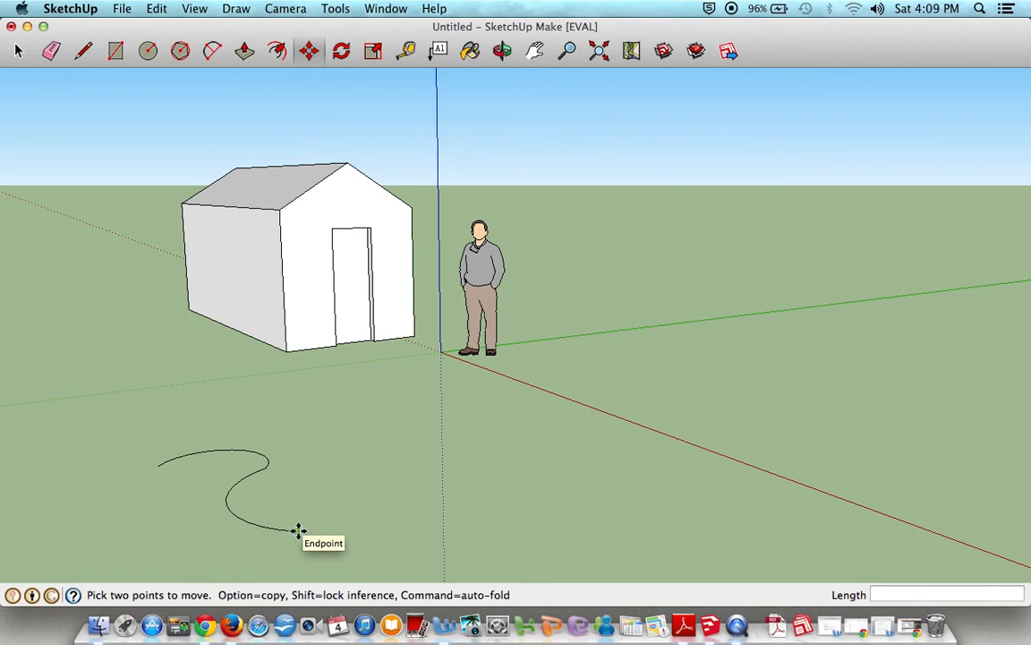
left_click(212, 51)
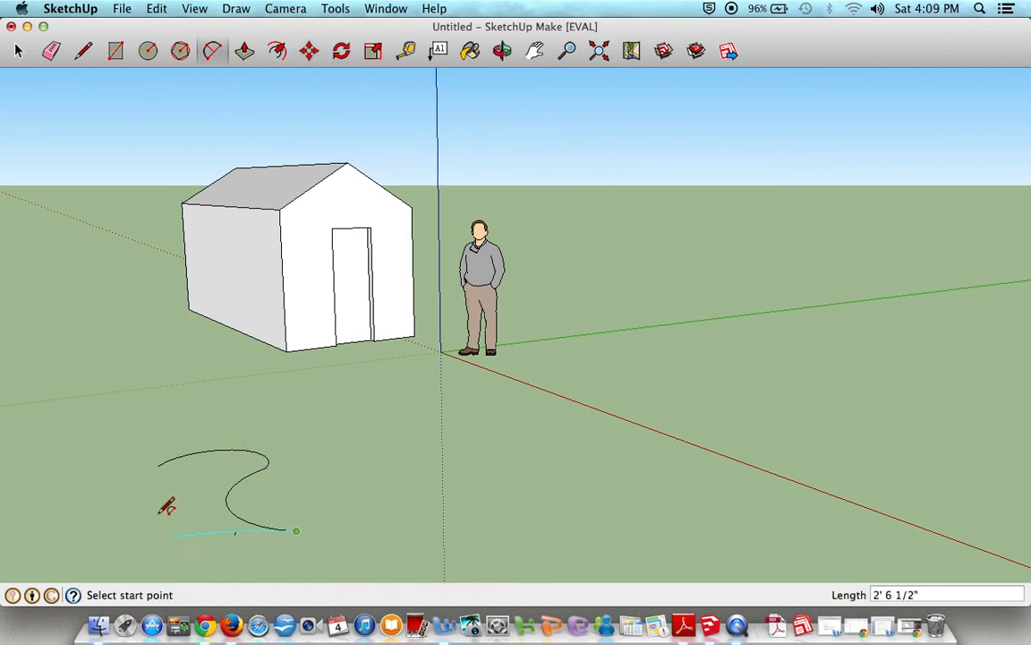
left_click(157, 464)
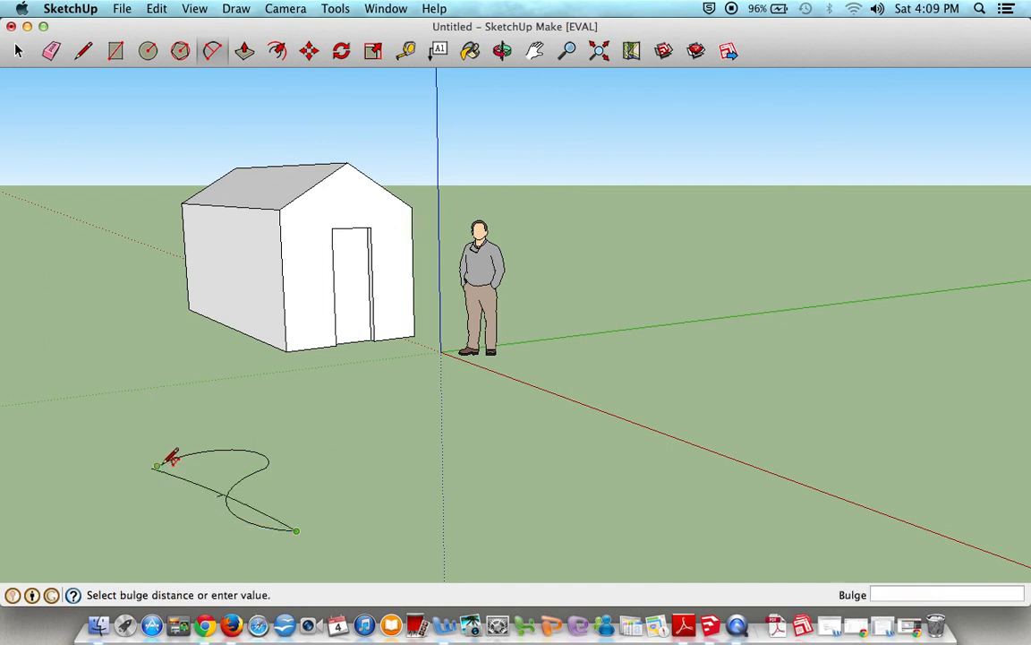
left_click(75, 547)
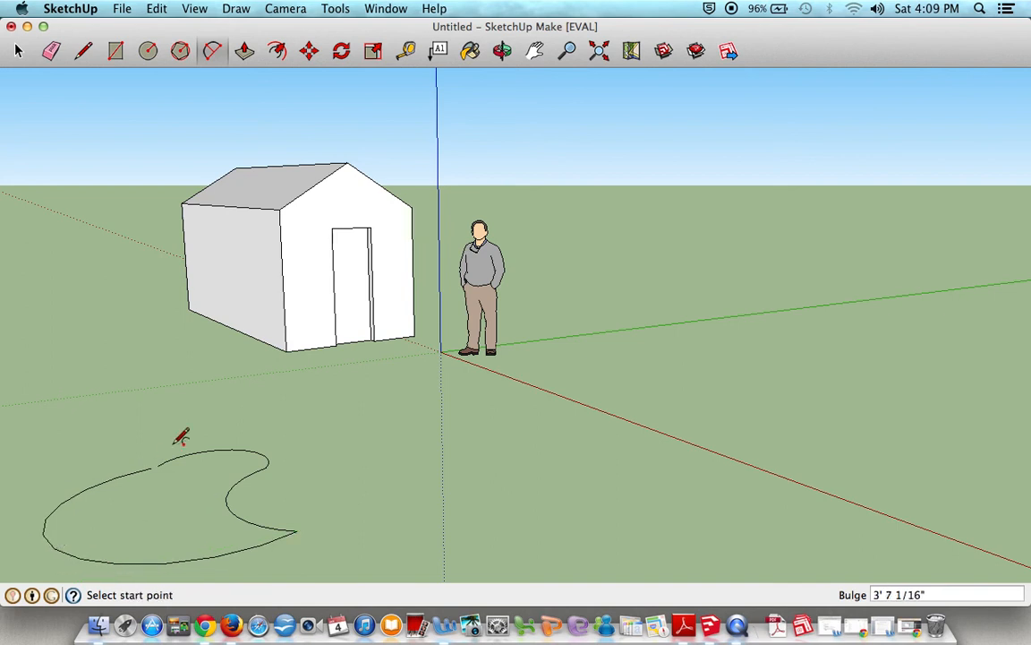
Close the small gap in the pond outline with a tiny arc bulging about 3" so it forms a face
left_click(160, 464)
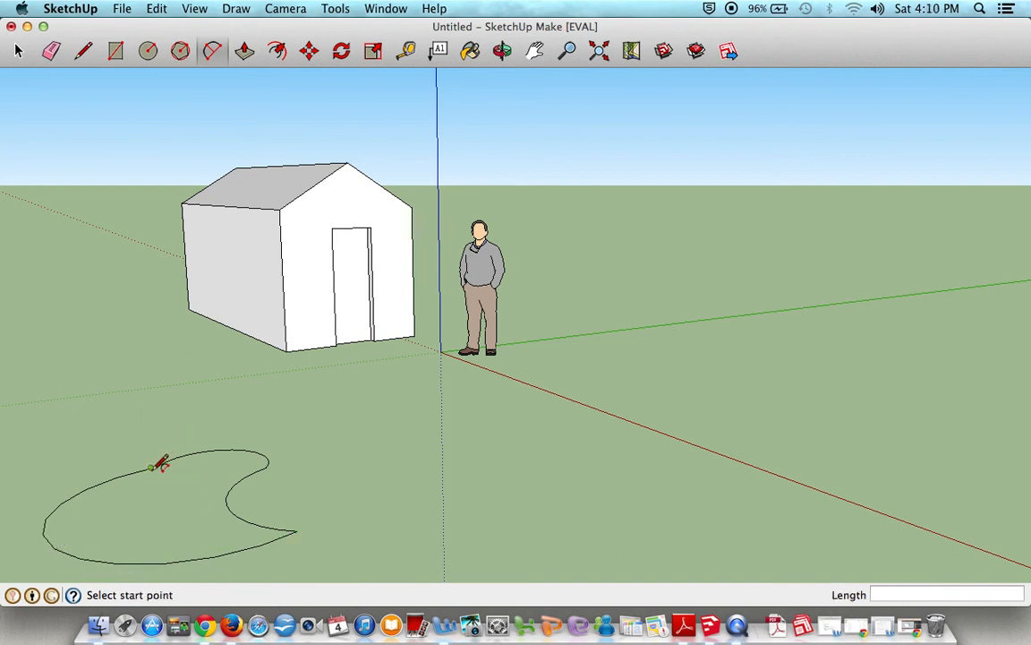
left_click(164, 462)
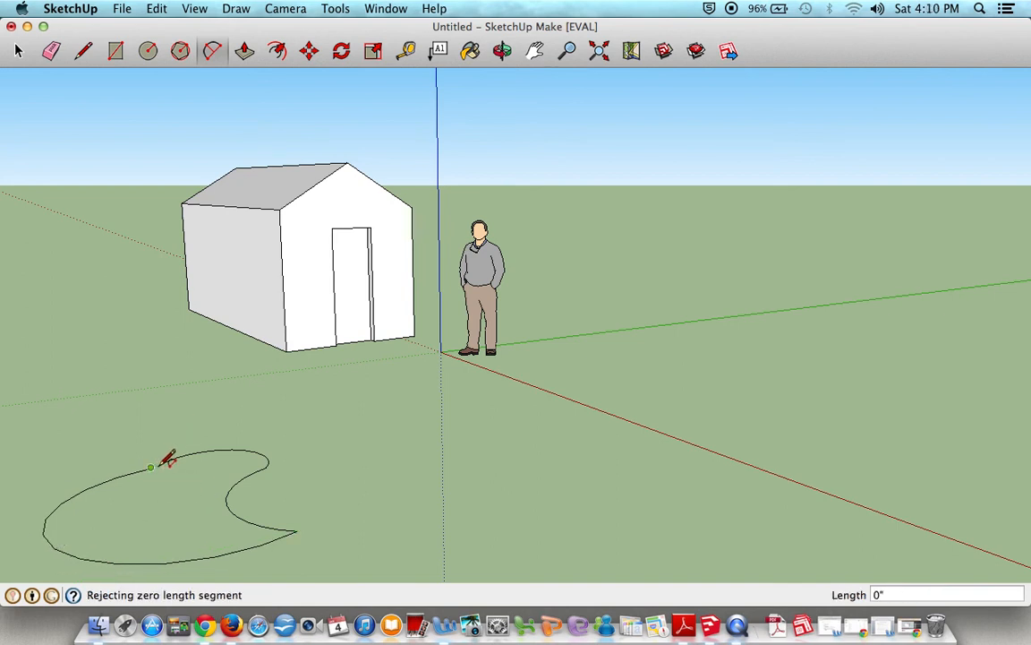
left_click(162, 462)
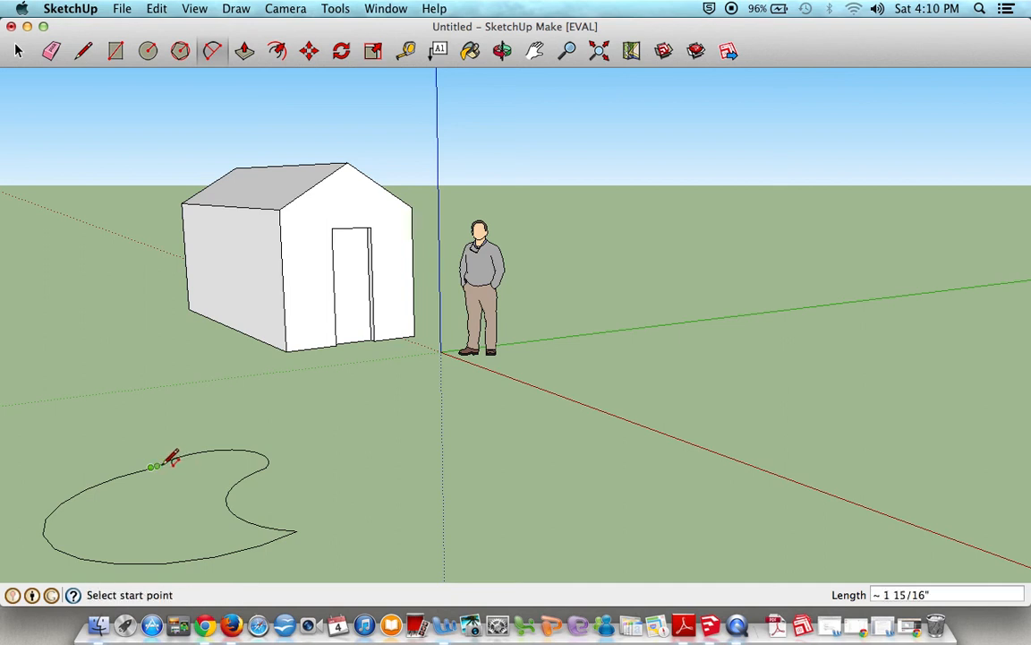
left_click(168, 461)
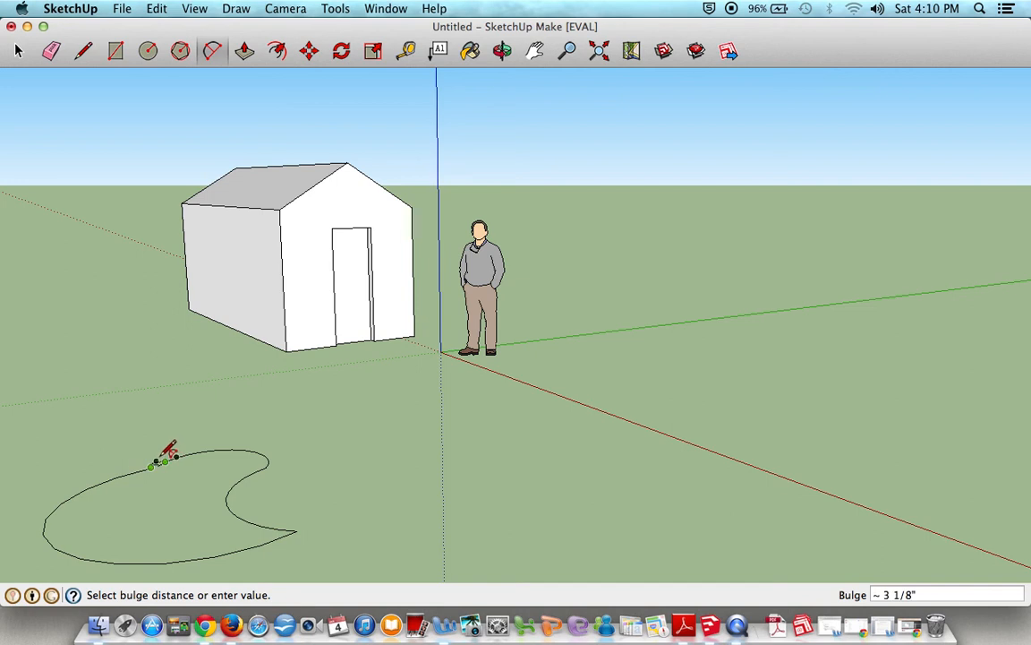
left_click(161, 453)
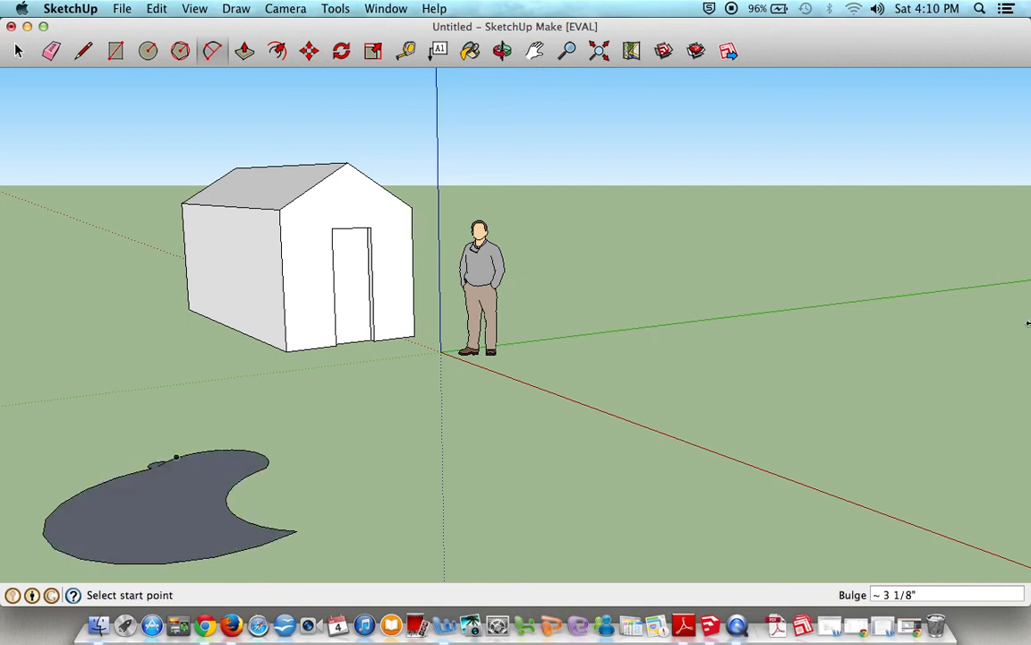
Paint the curved ground face with the Ice crayon color at 100% opacity
left_click(470, 51)
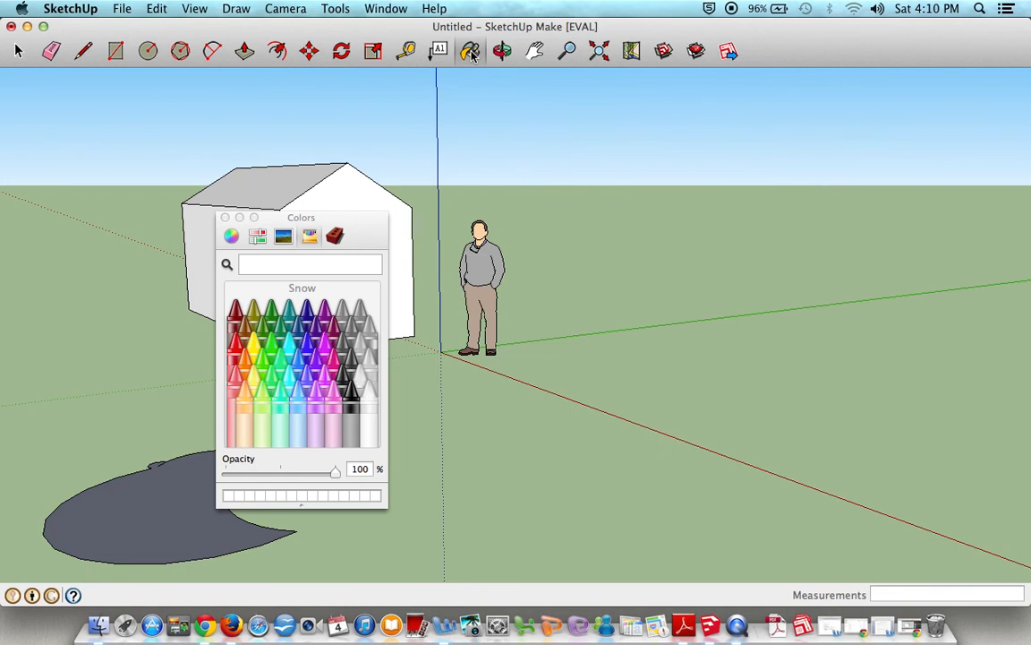
left_click(302, 367)
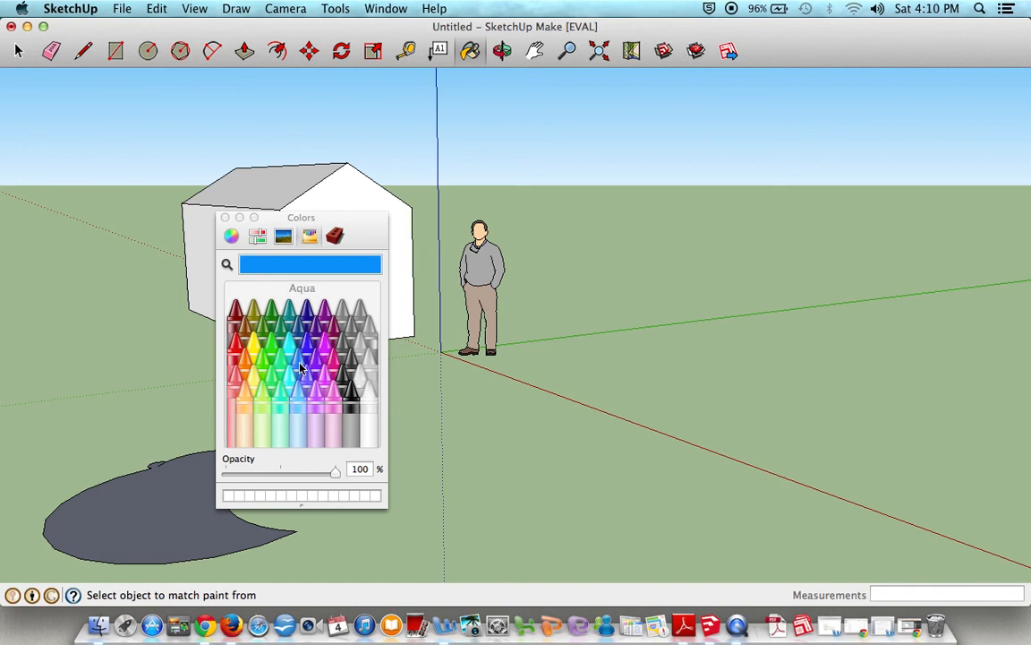
left_click(291, 385)
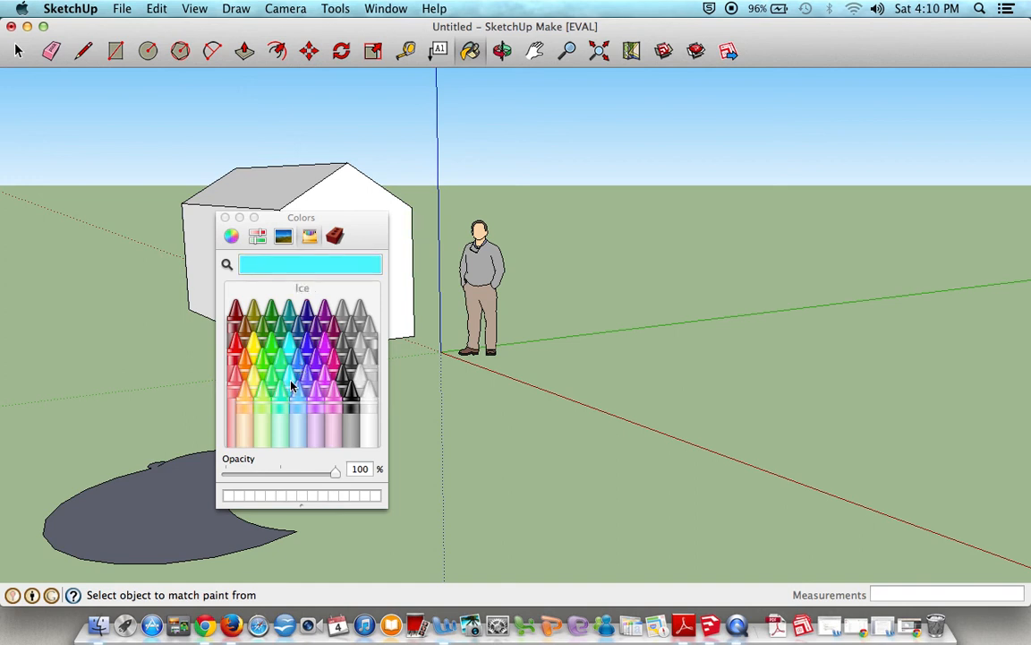
left_click(225, 219)
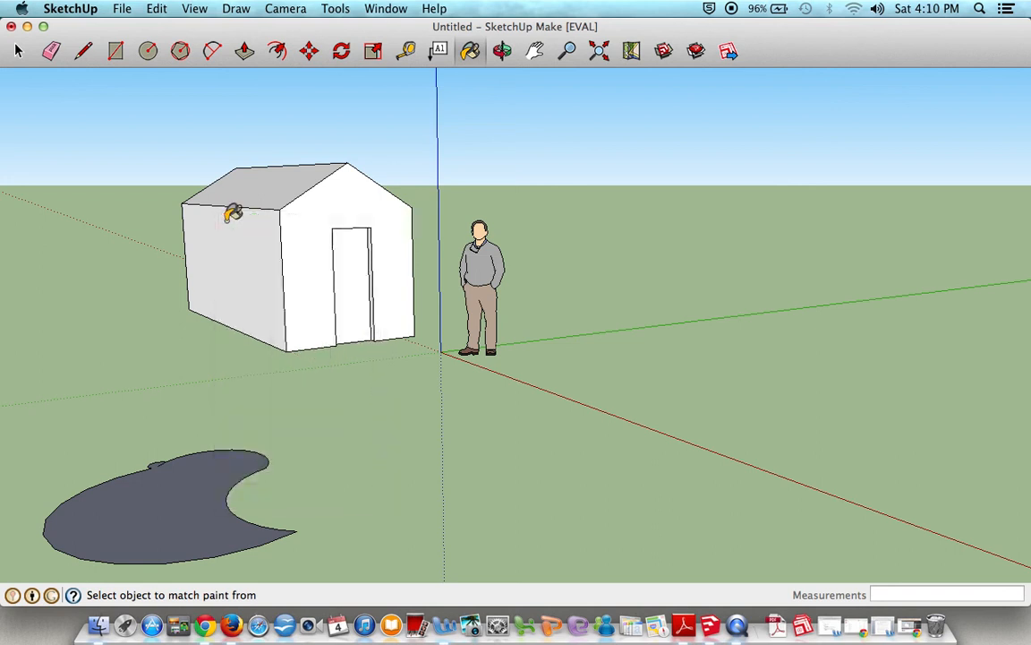
left_click(202, 498)
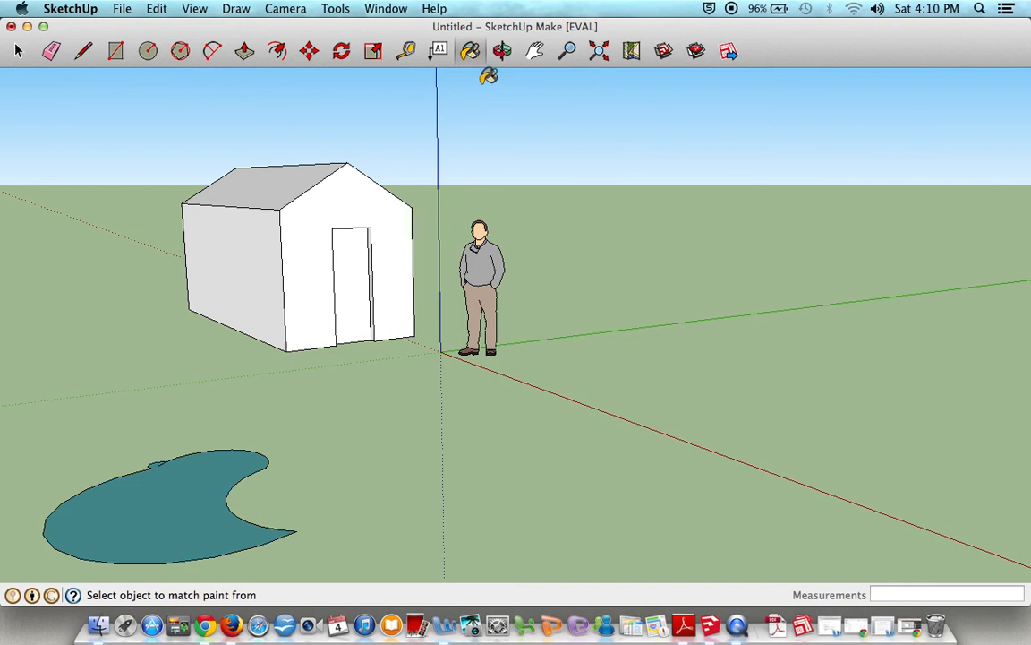
Attach a leader text label reading "Pond" to the painted ground face and place it between the face and the house
left_click(439, 51)
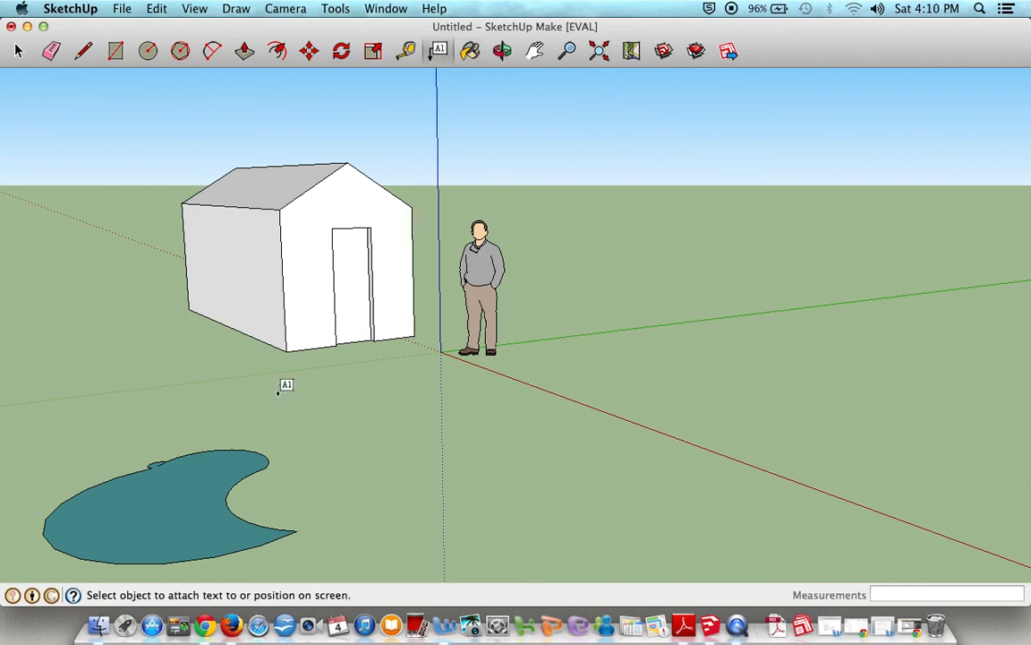
left_click(176, 458)
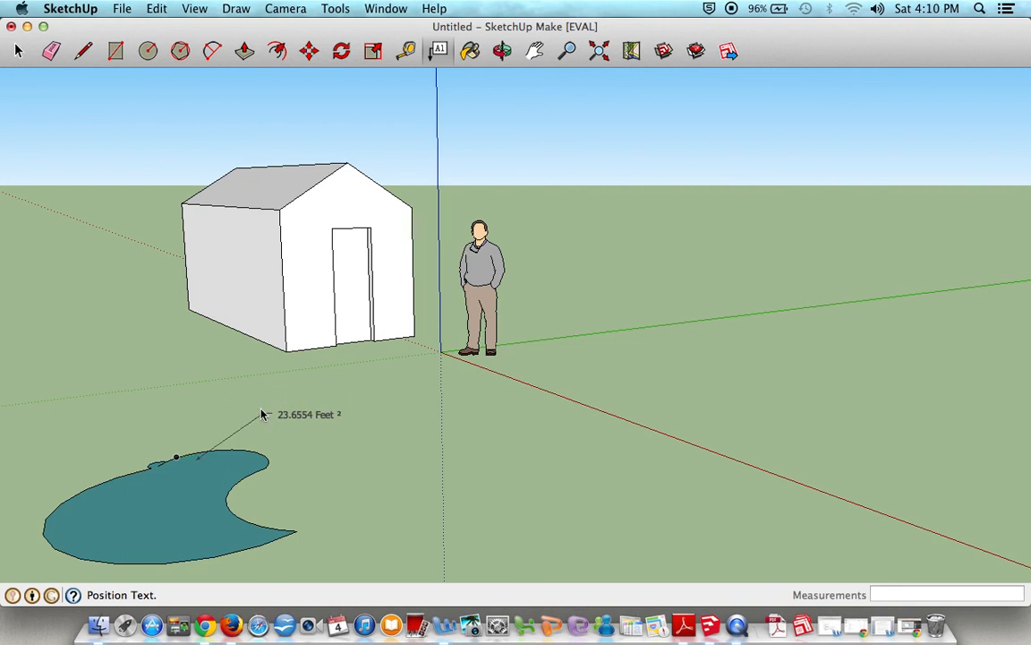
left_click(298, 416)
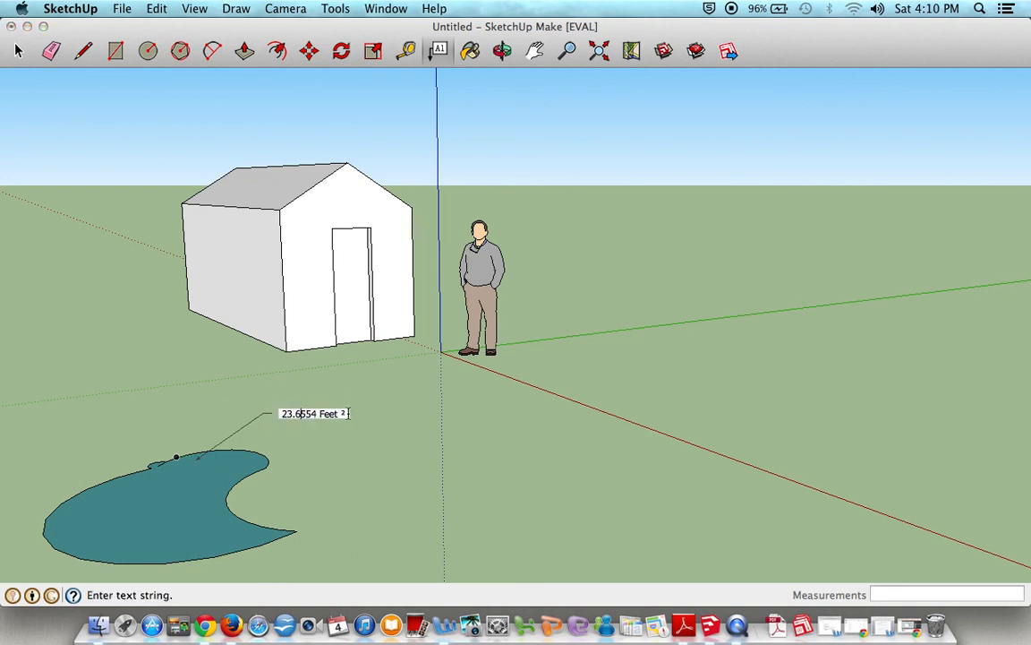
left_click_drag(342, 413, 279, 413)
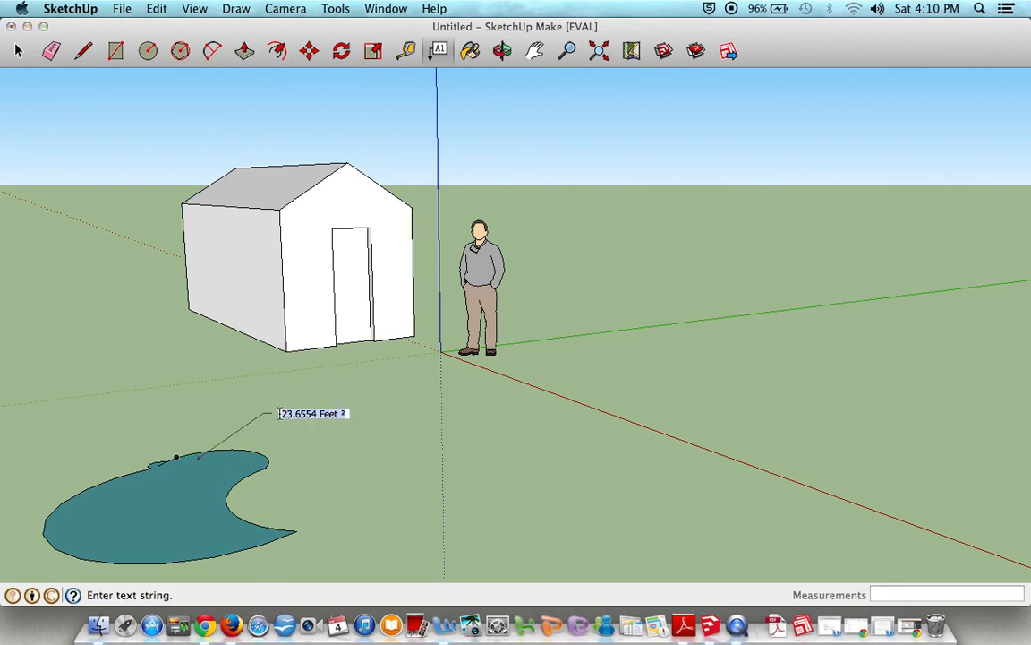
type("P")
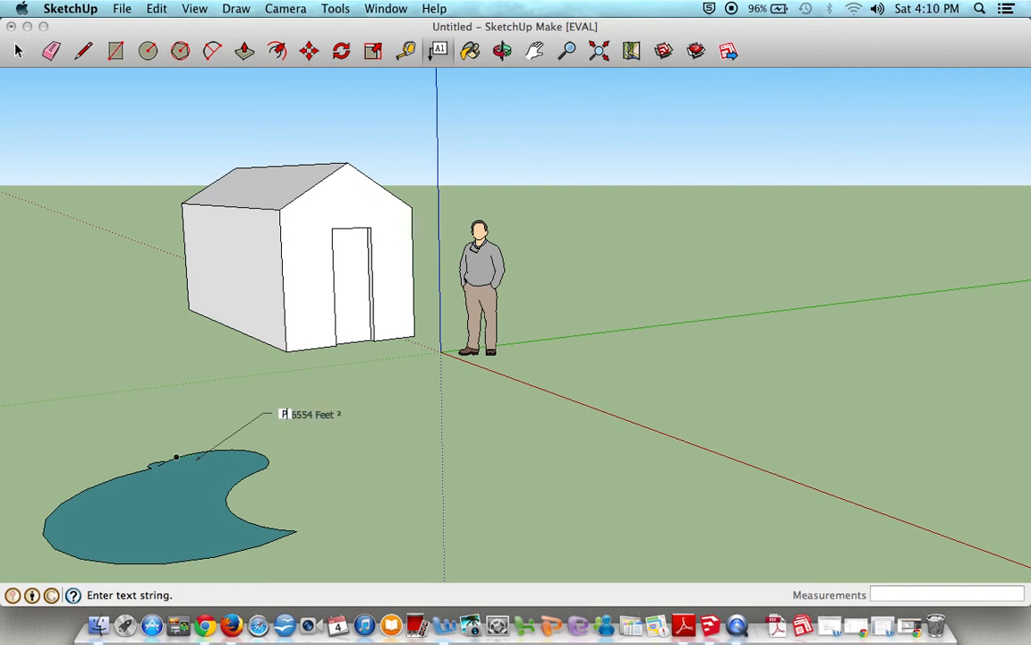
type("ond")
key("Return")
left_click(343, 398)
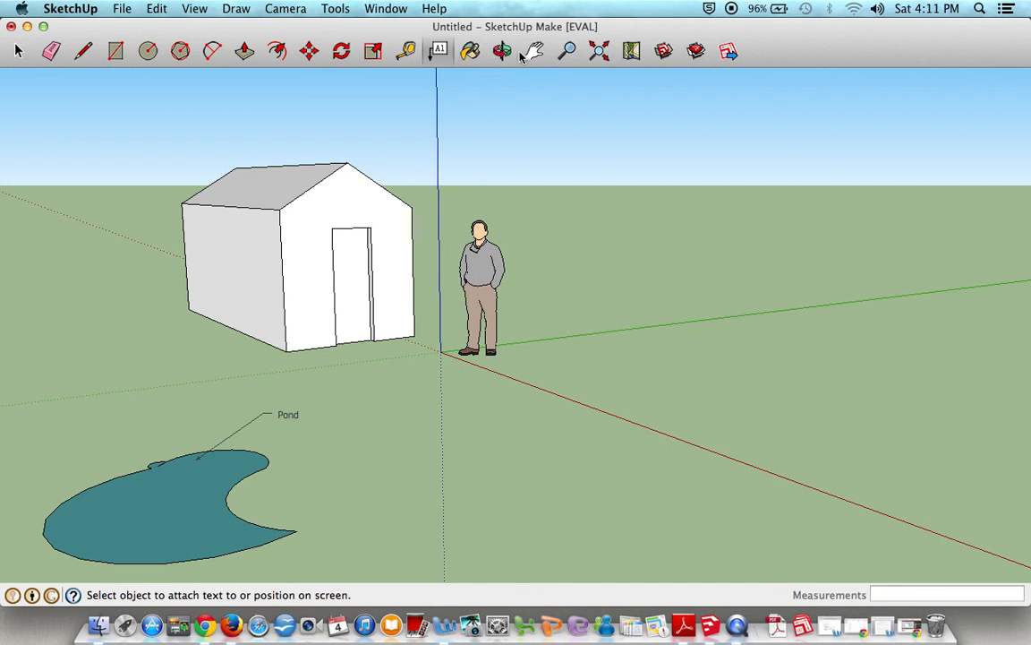
Search the 3D Warehouse for "playground slide"
left_click(663, 52)
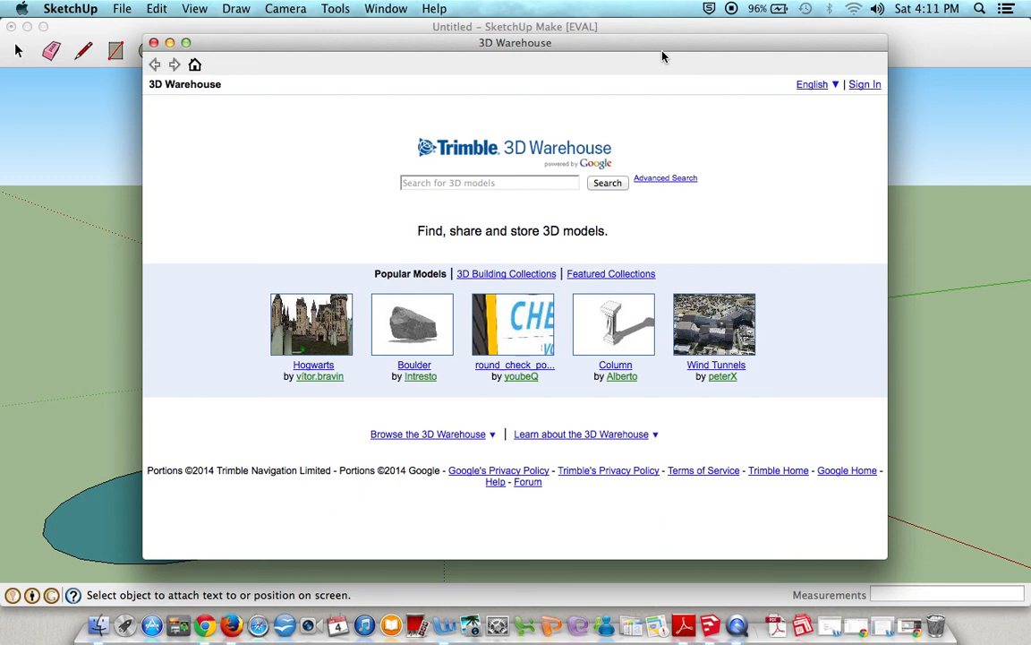
left_click(504, 183)
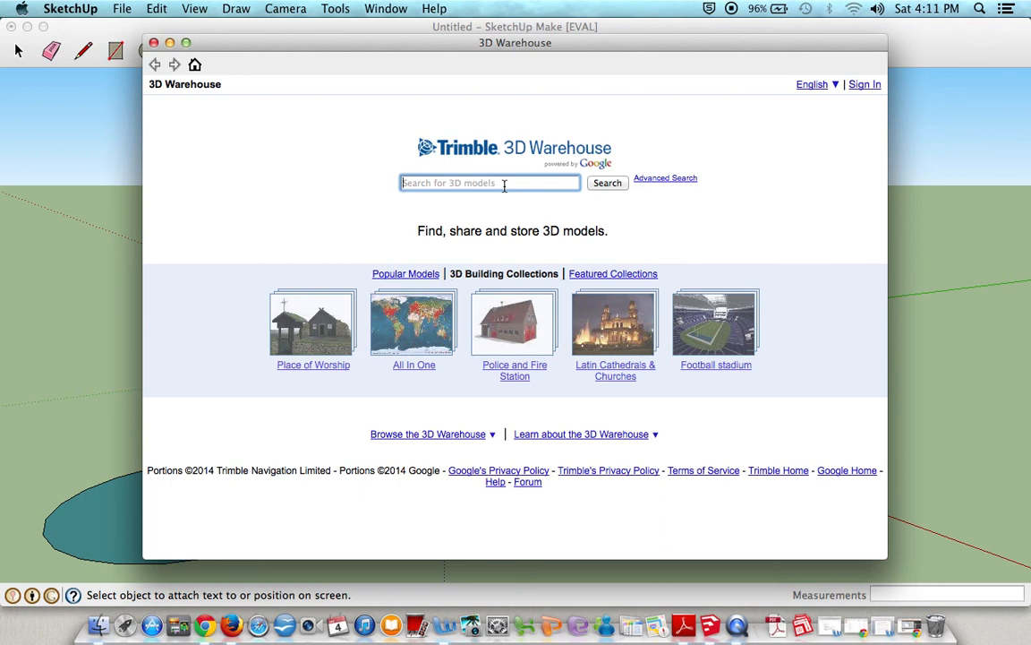
type("slide")
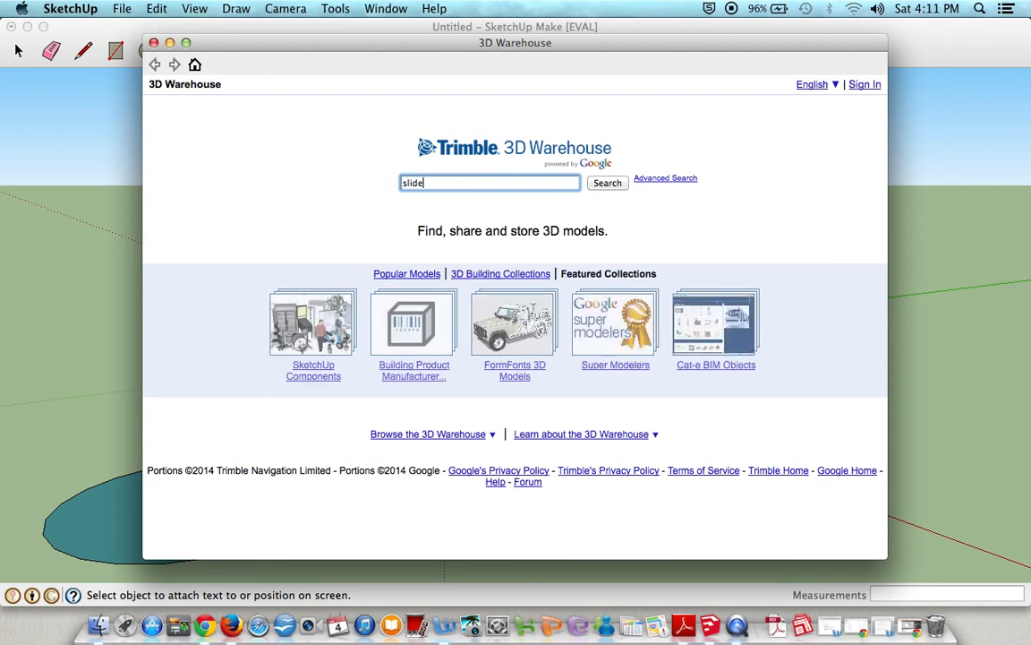
key("BackSpace")
key("BackSpace")
key("BackSpace")
key("BackSpace")
type("playground")
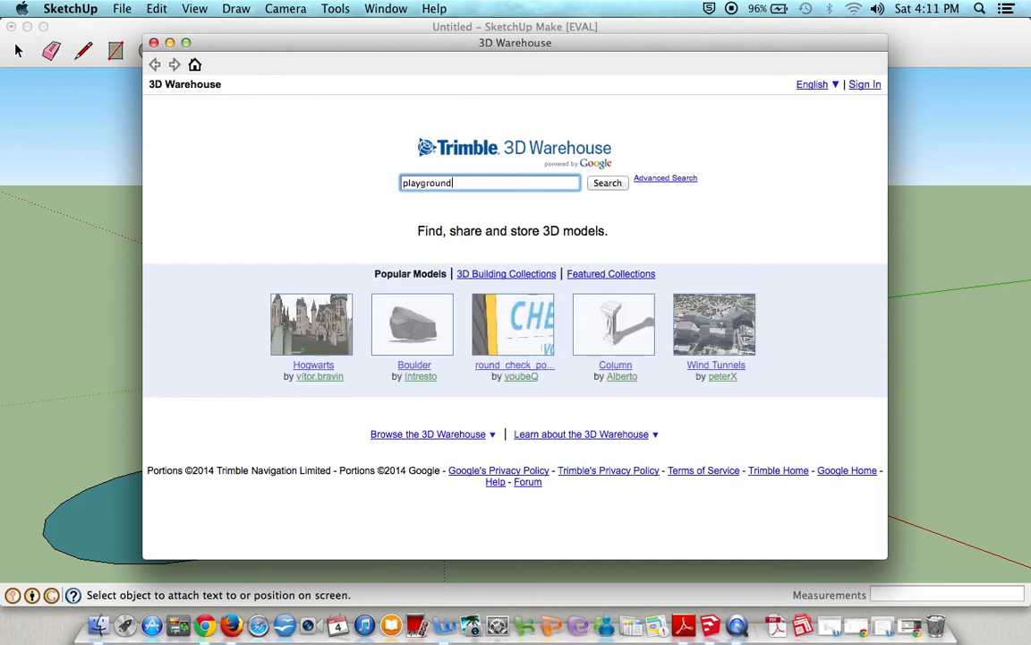
type(" slide")
key("Return")
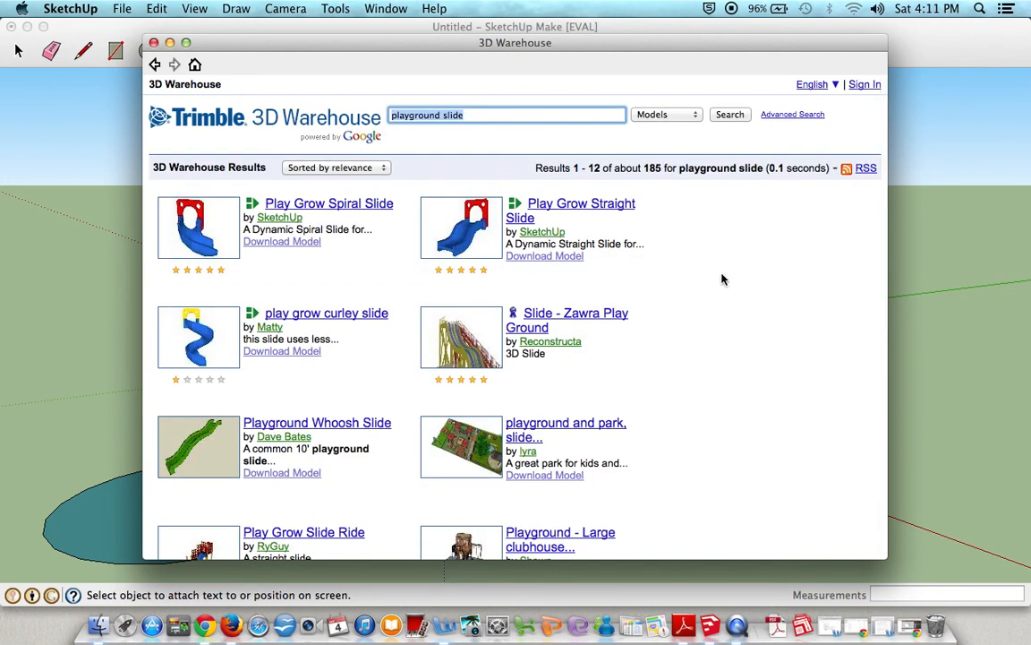
Find the "Playground - Large clubhouse with slides, swingset, etc. (Mockup)" result and load it directly into the current model
scroll(641, 343, "down", 1)
scroll(641, 343, "down", 2)
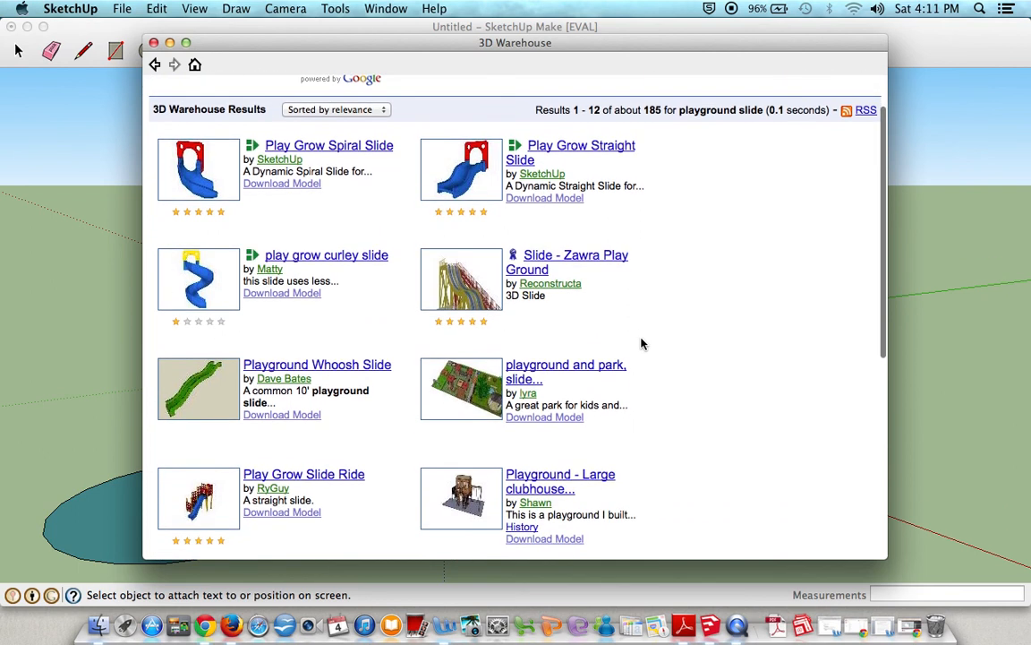
scroll(641, 343, "down", 3)
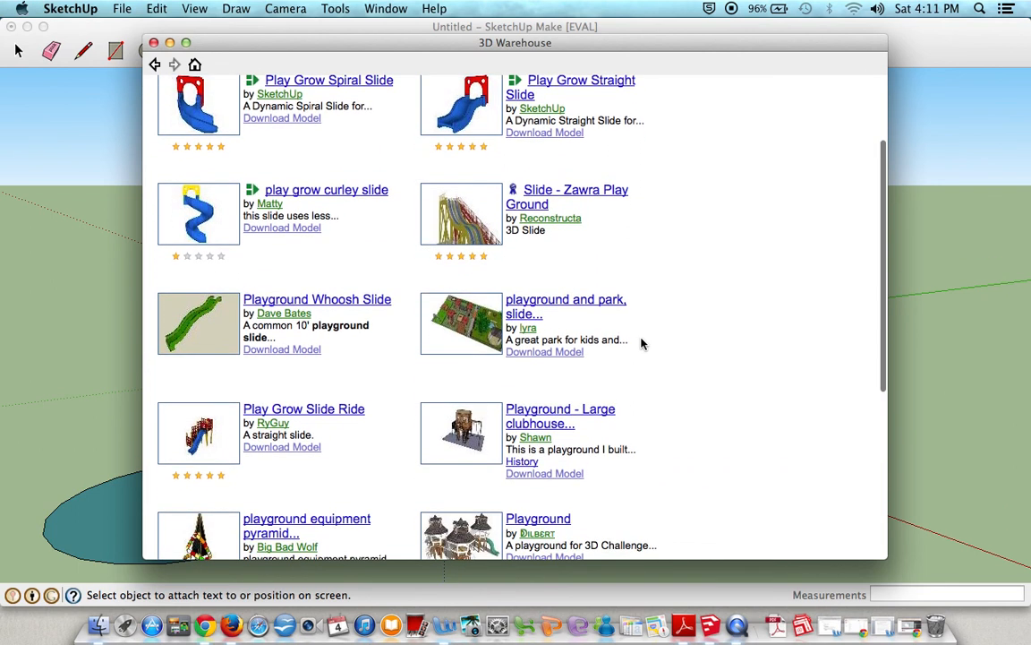
scroll(641, 343, "down", 1)
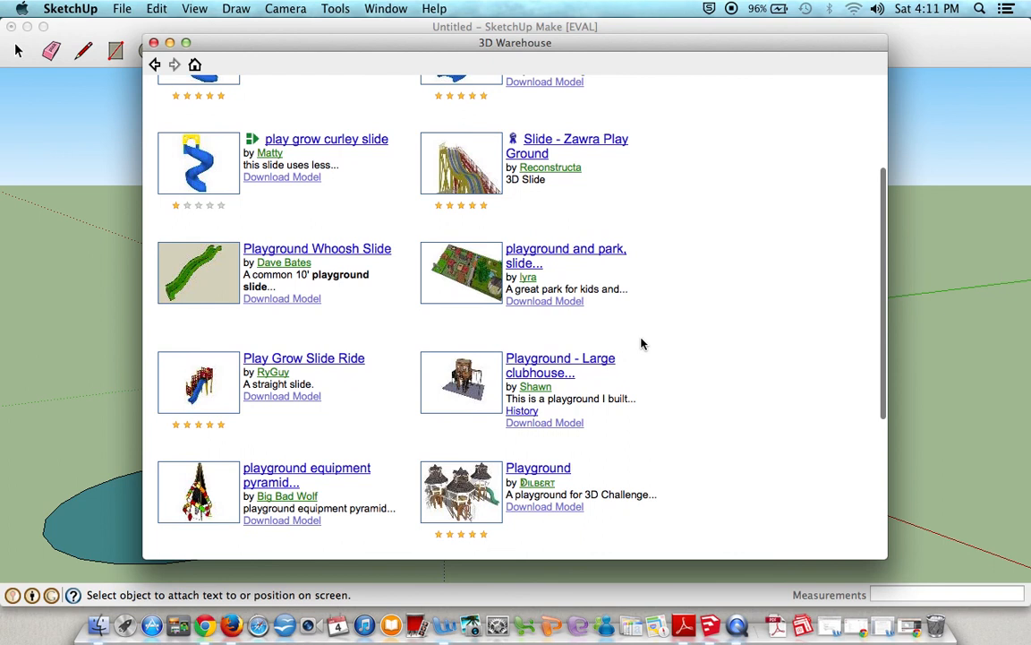
left_click(537, 375)
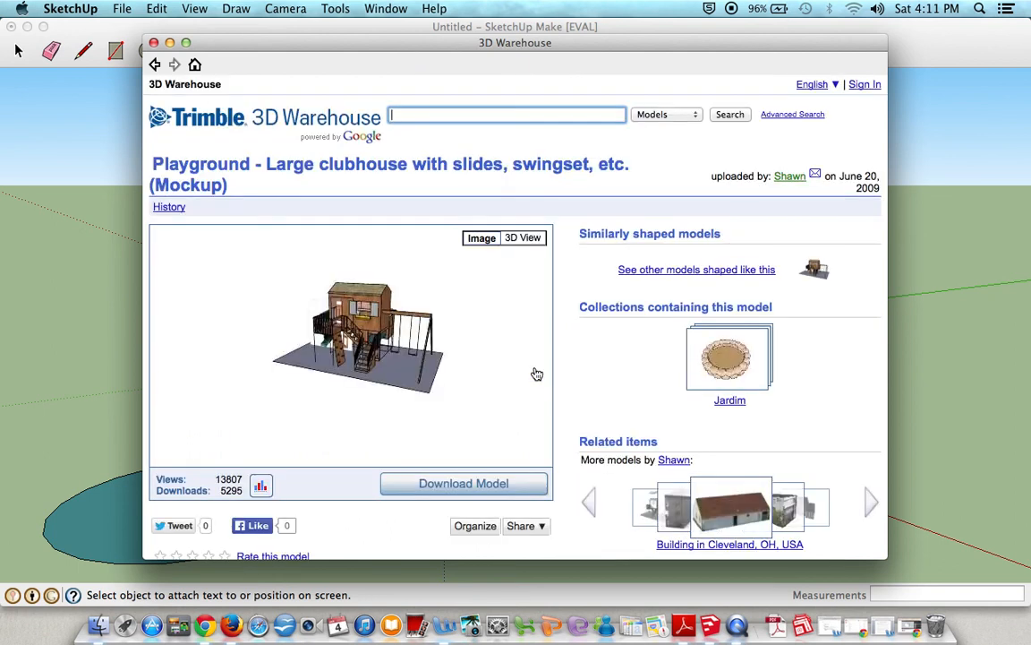
left_click(451, 484)
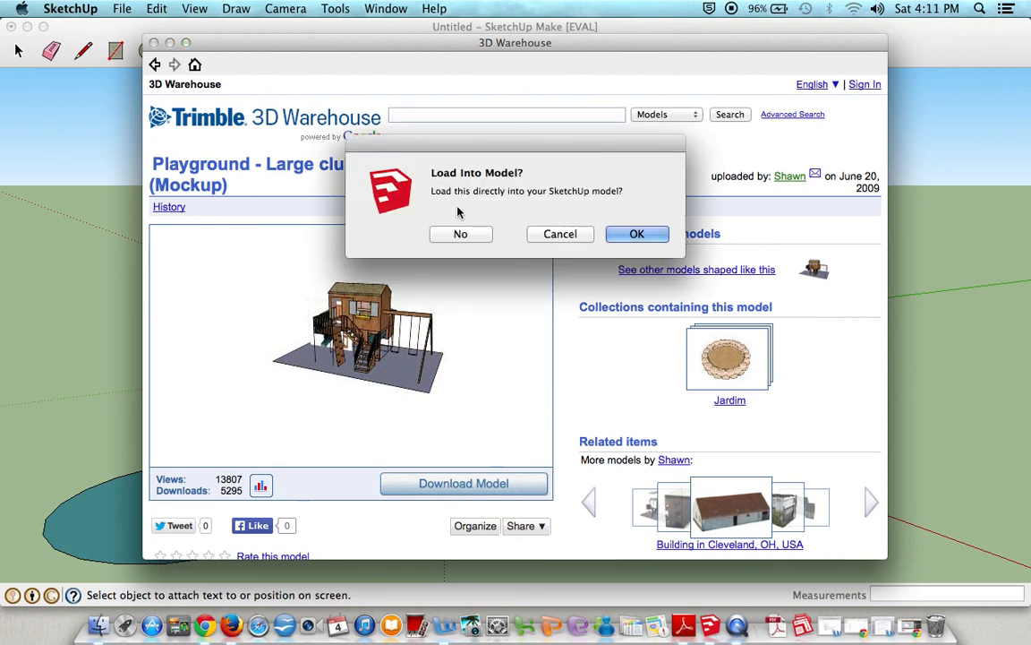
left_click(642, 235)
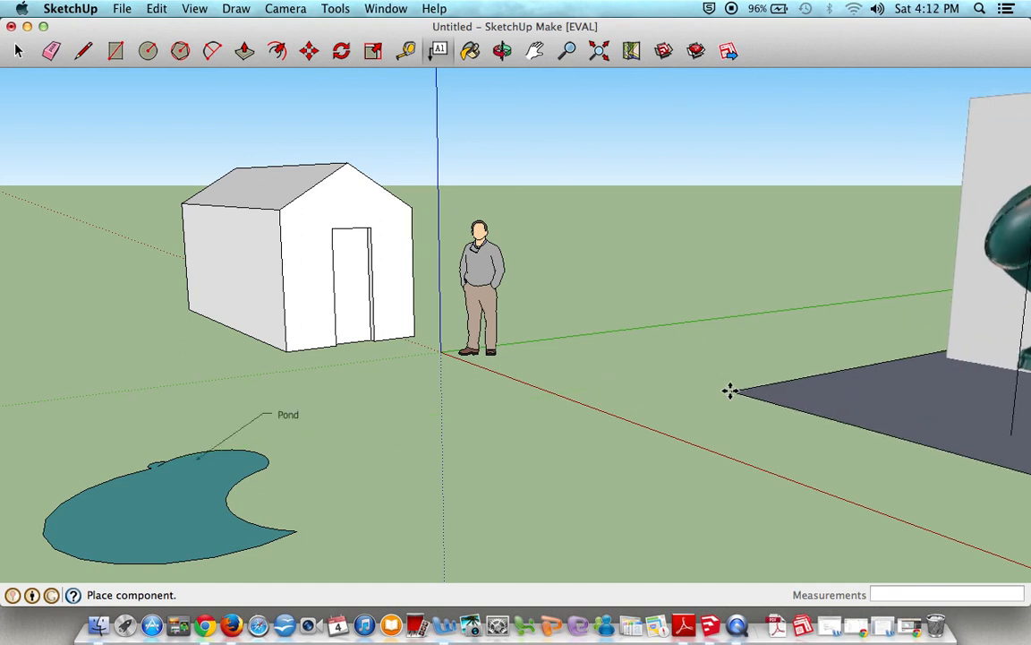
Place the playground component on the opposite side of the person from the house, shifting it about 10 3/4", and clear the selection
left_click(730, 390)
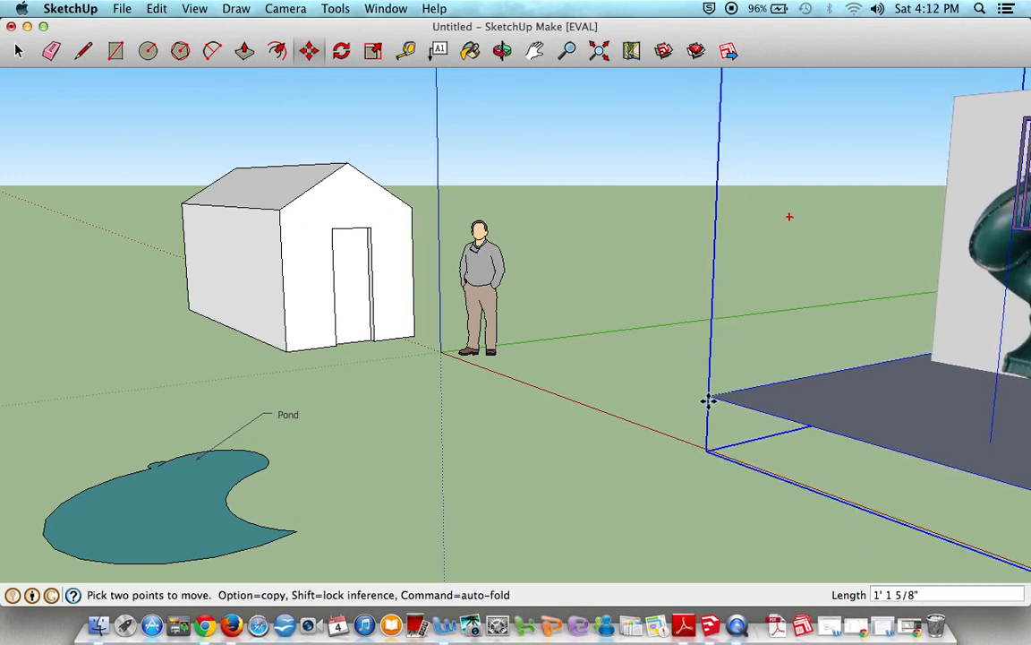
left_click(714, 399)
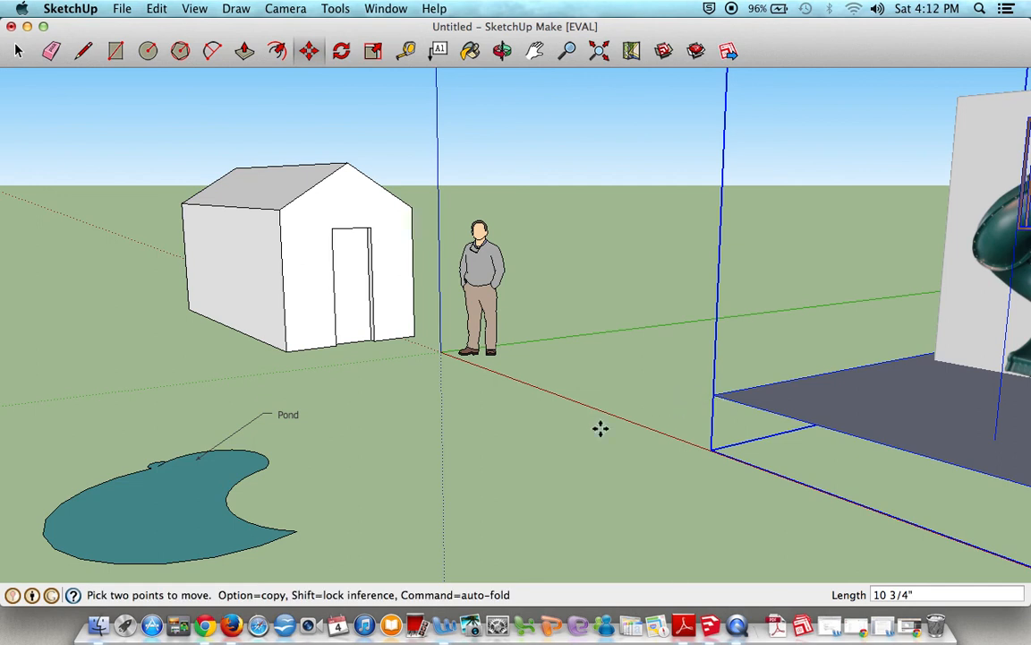
left_click(503, 51)
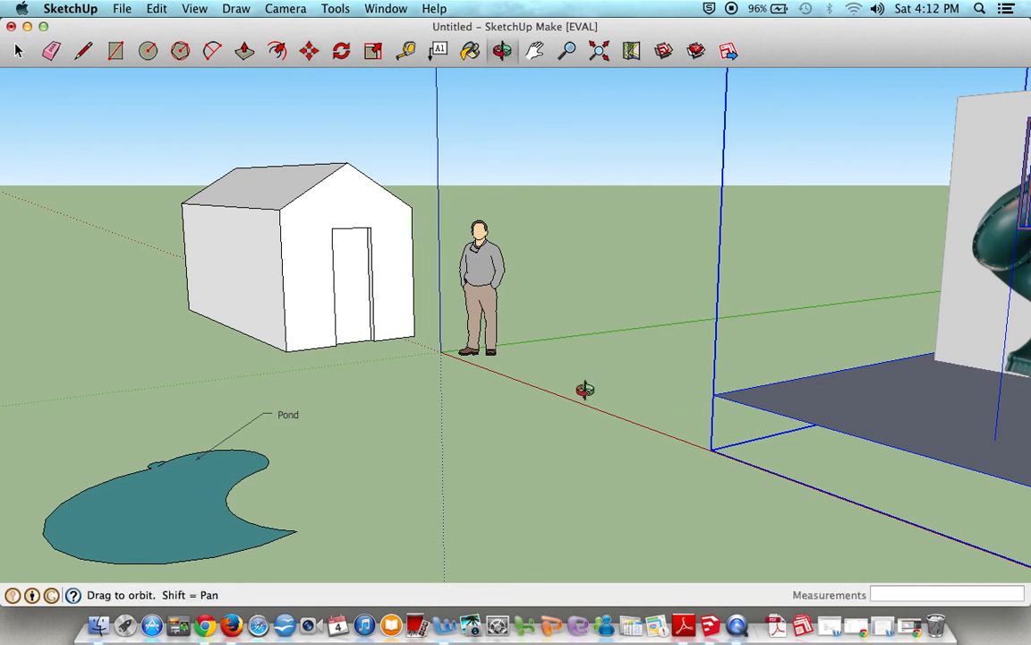
left_click_drag(585, 389, 411, 373)
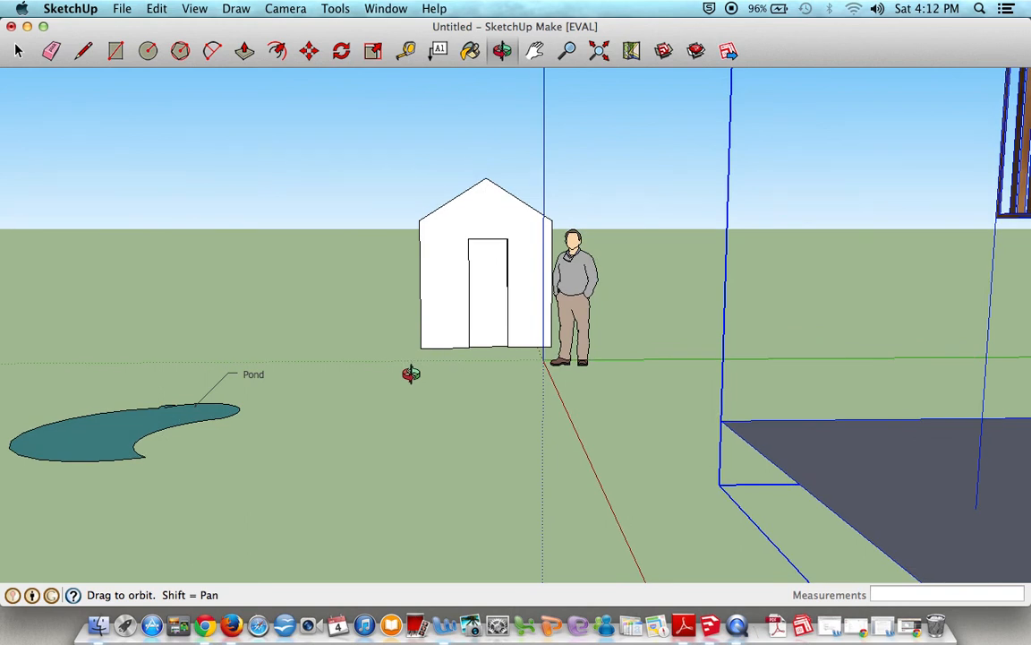
scroll(411, 373, "down", 10)
scroll(411, 373, "down", 3)
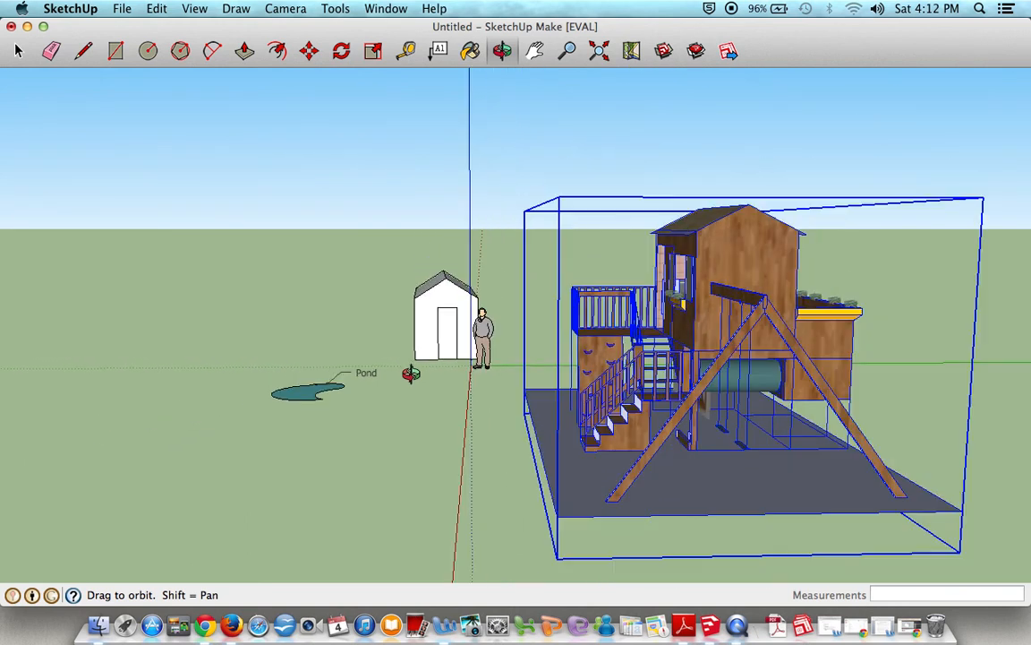
scroll(411, 373, "down", 2)
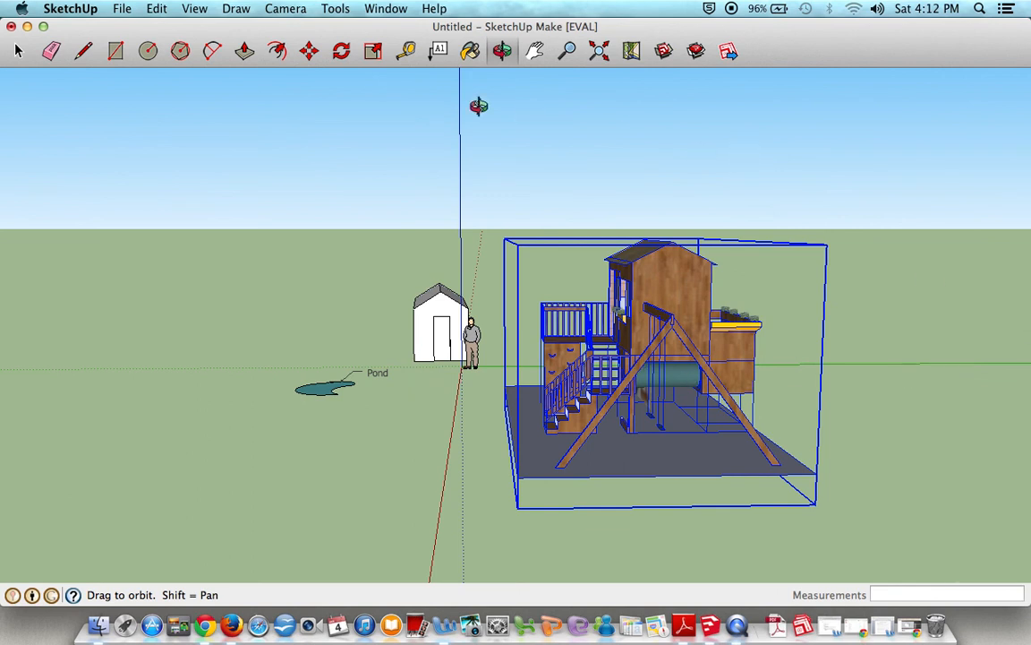
left_click(18, 52)
left_click(141, 222)
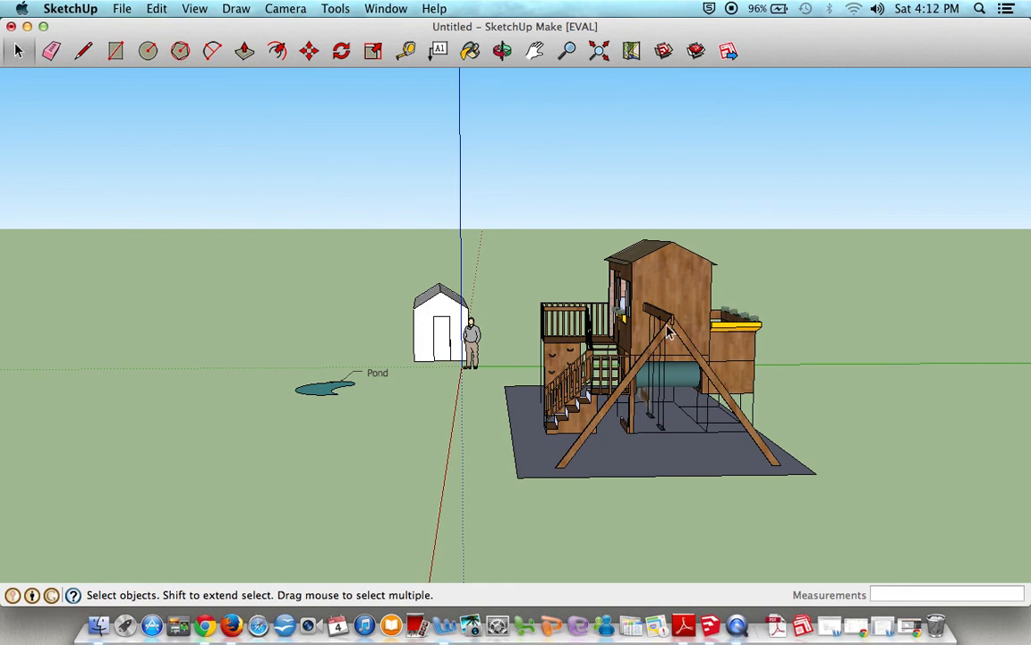